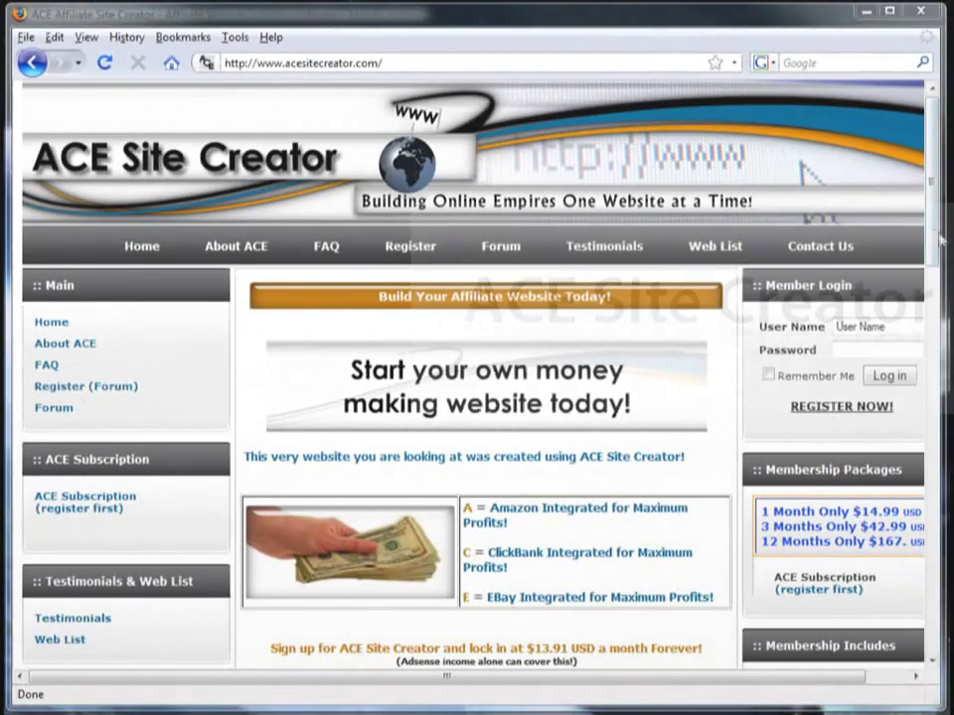
Scroll to the ACE Demo Website box and open the demo Admin Panel in a new tab
drag(930, 233, 929, 423)
click(122, 534)
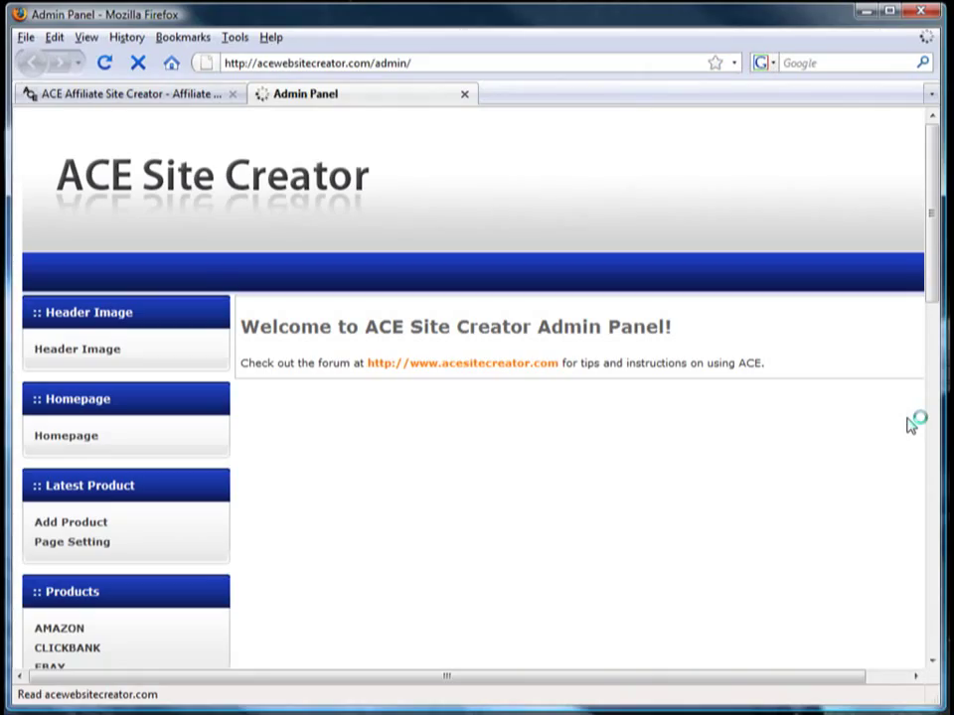
Upload header.jpg as the site's header banner image
click(65, 351)
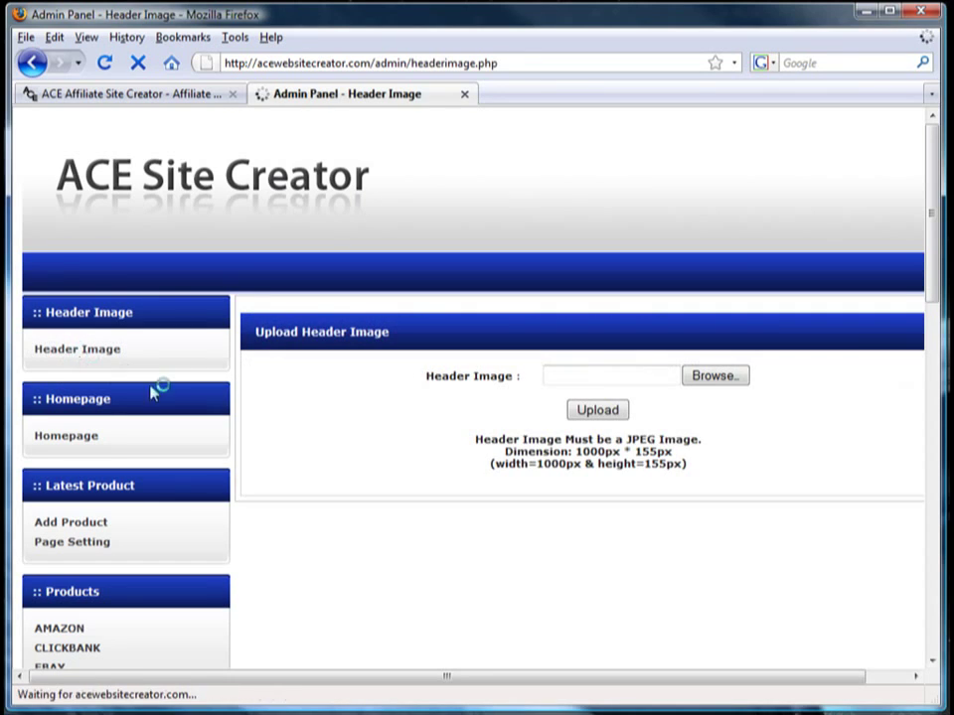
click(705, 378)
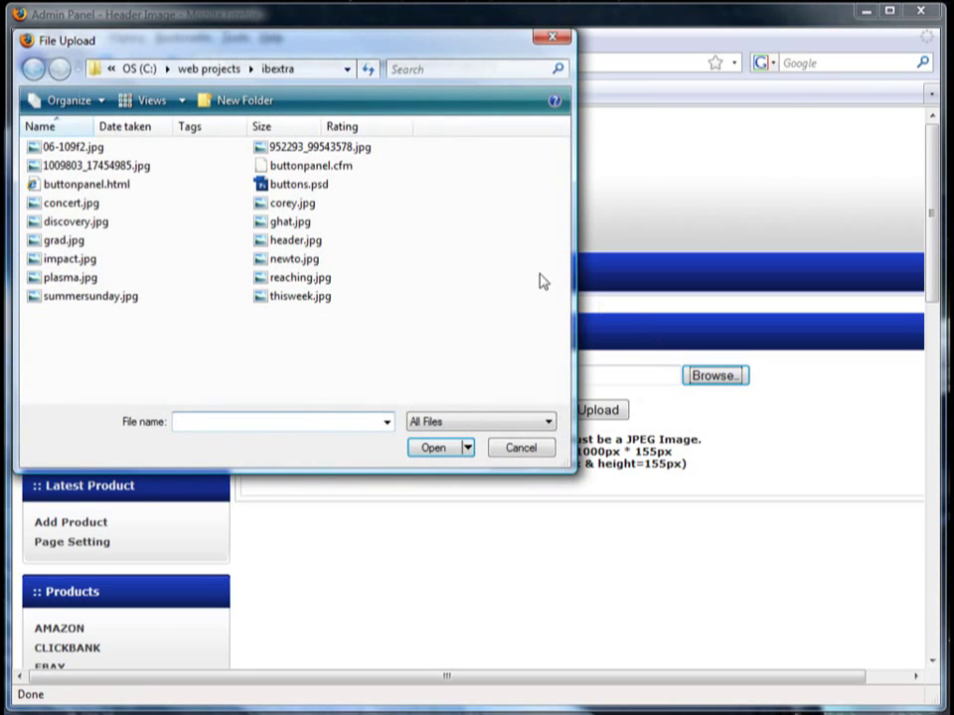
click(291, 241)
click(430, 452)
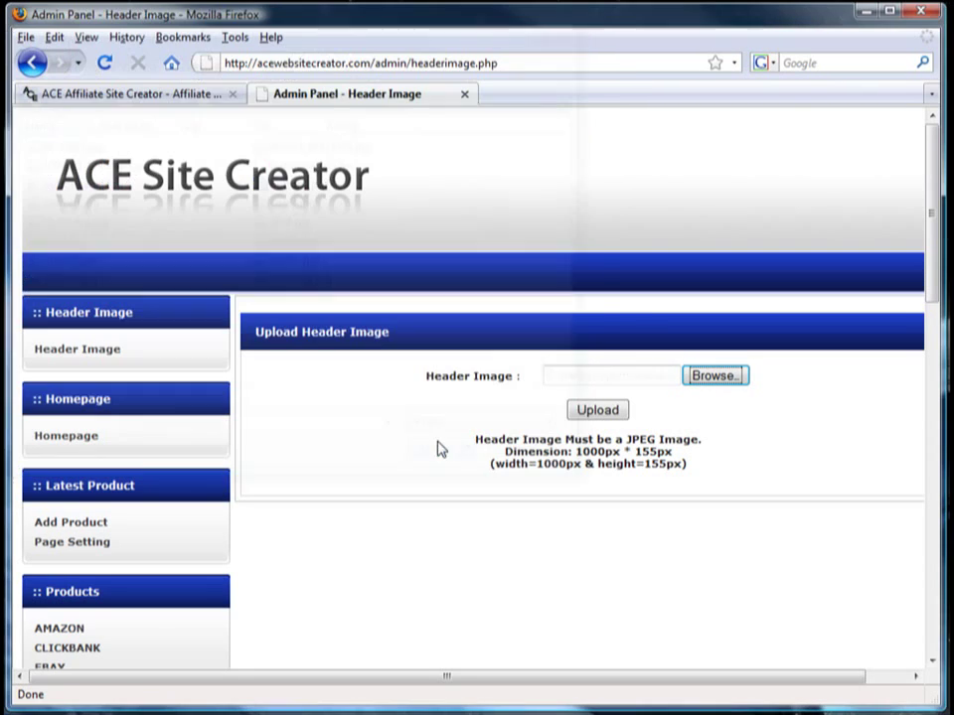
click(597, 409)
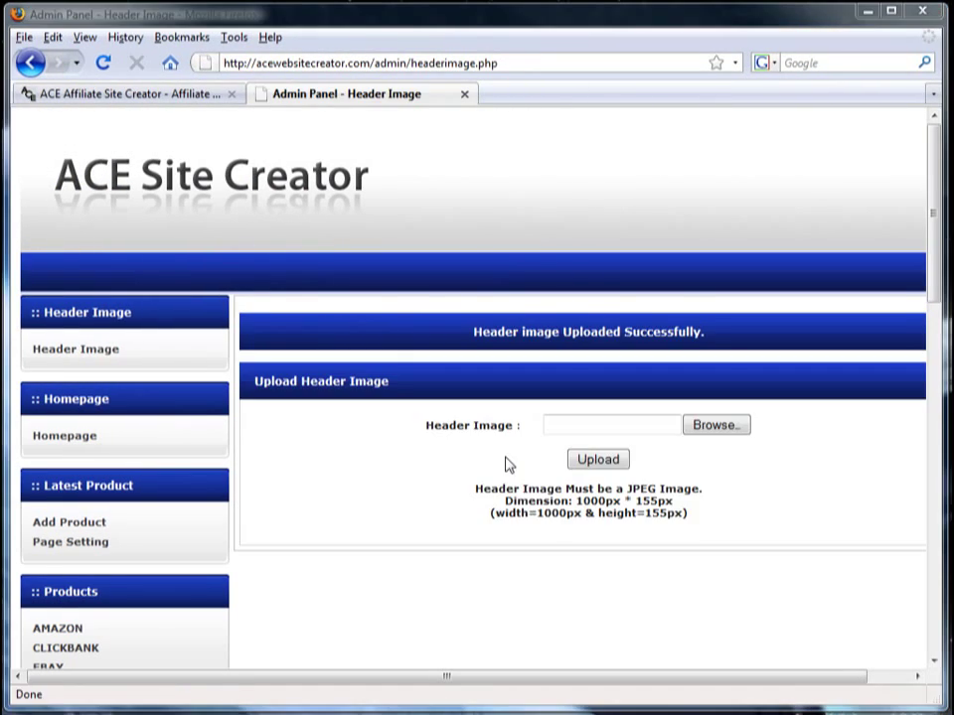
click(64, 438)
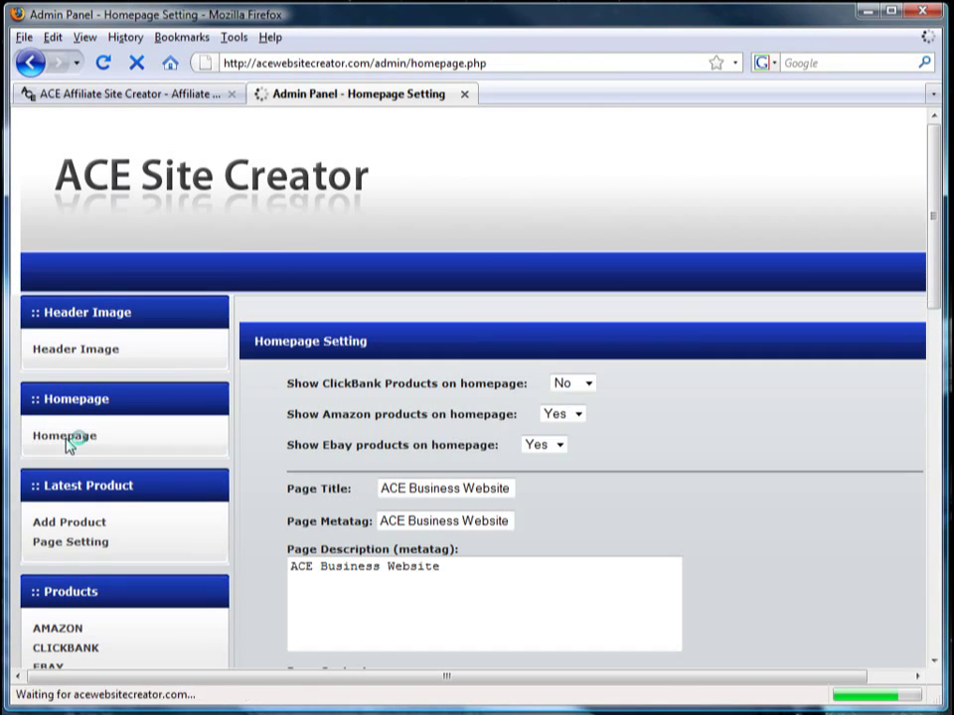
Set the homepage to show ClickBank and hide Amazon products, add a 'Welcome' heading, and save
scroll(559, 203, down, 4)
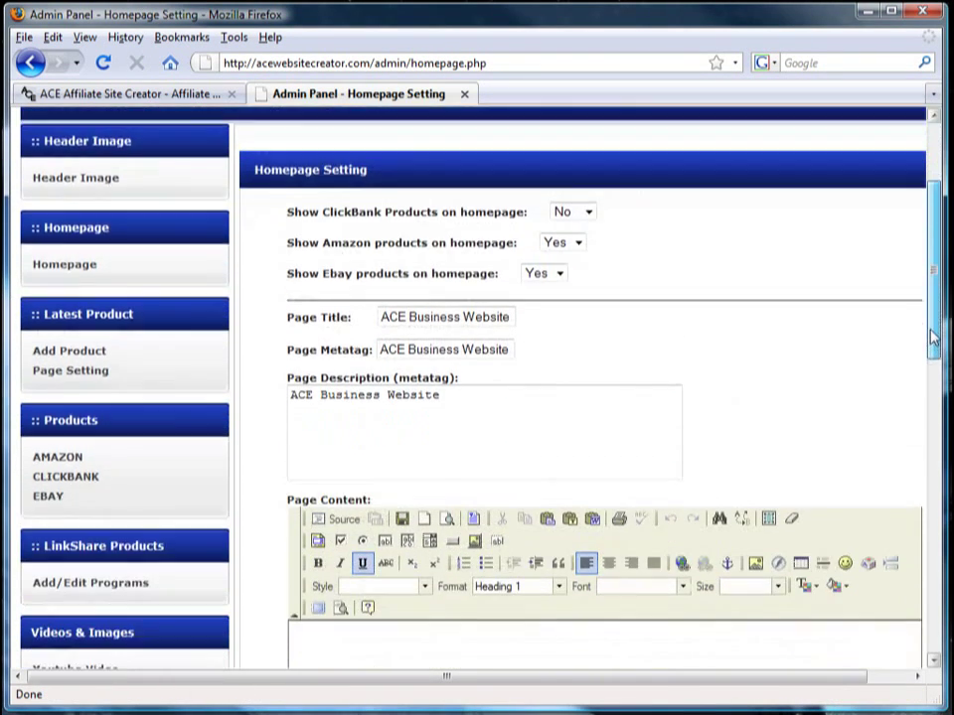
click(585, 190)
click(570, 219)
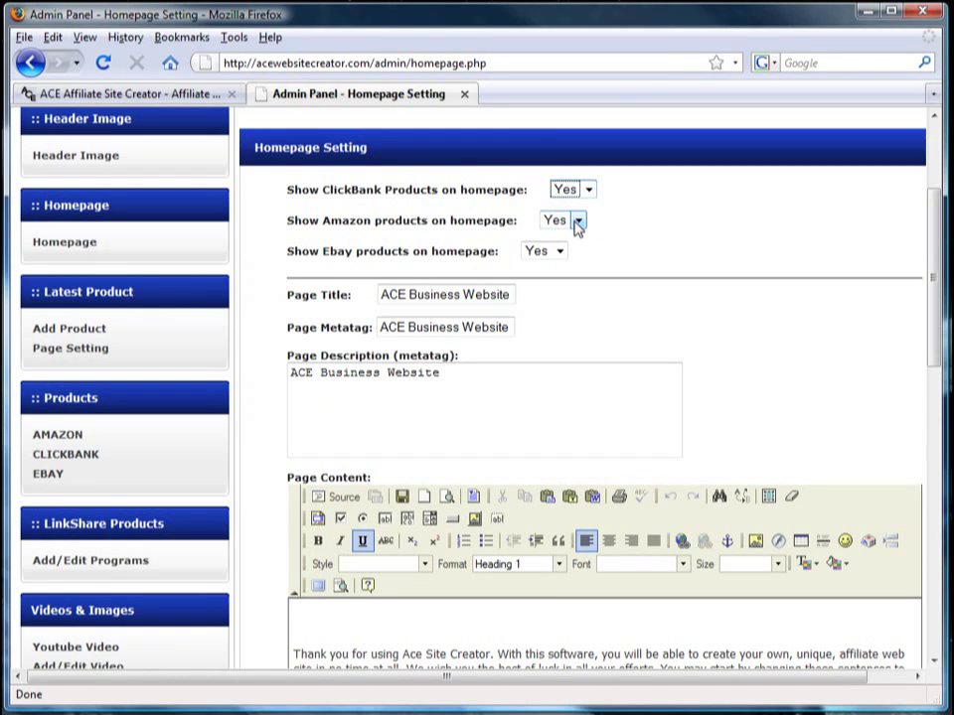
click(577, 221)
click(571, 253)
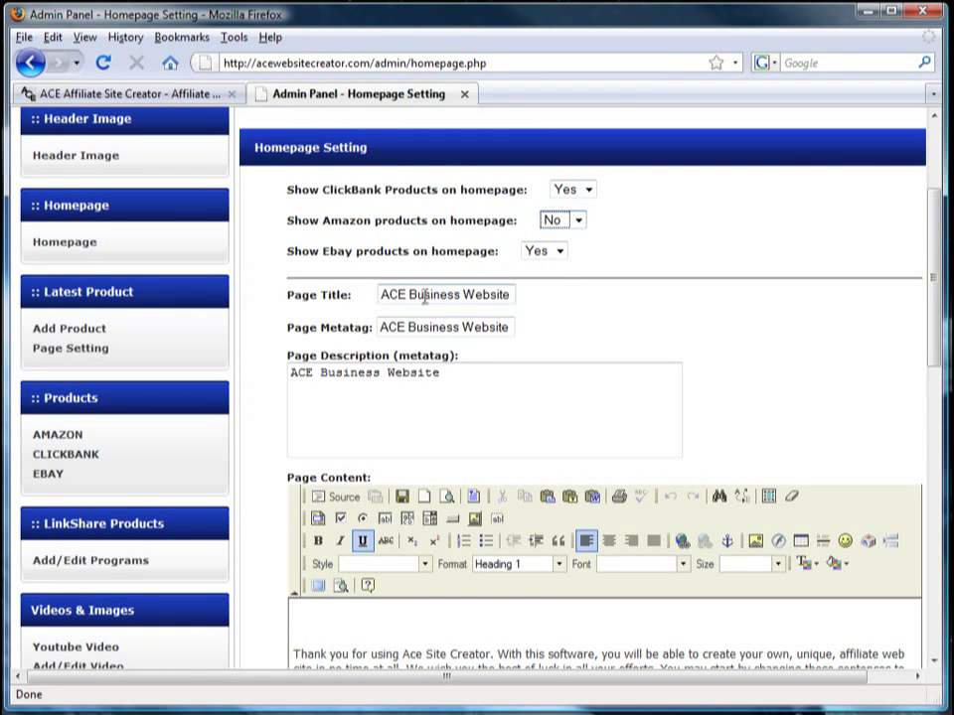
scroll(569, 349, down, 5)
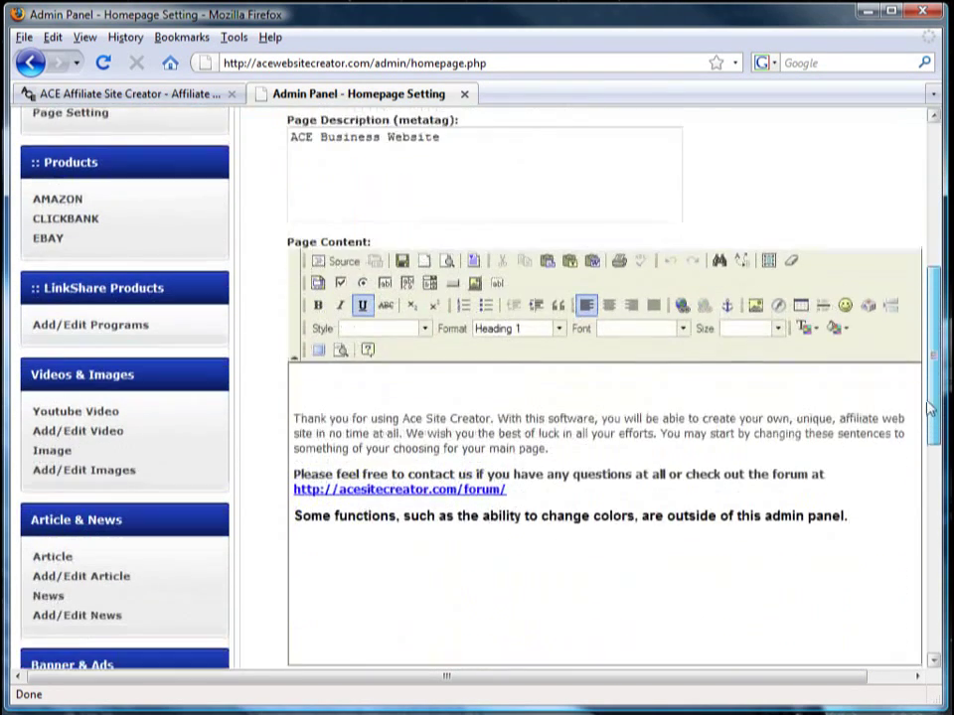
text(Welcome)
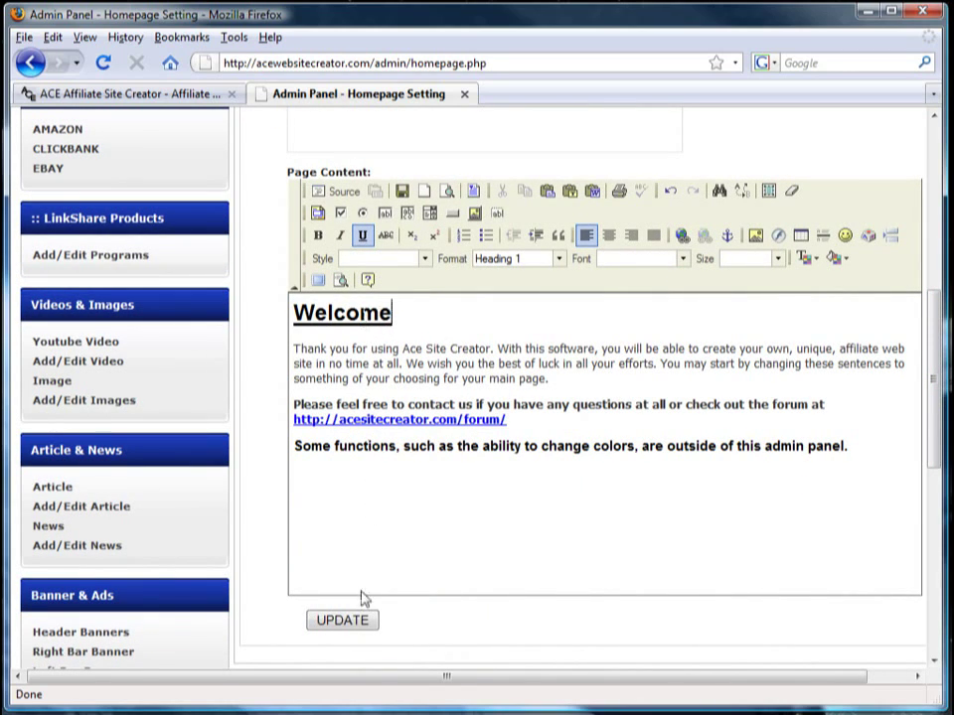
click(355, 624)
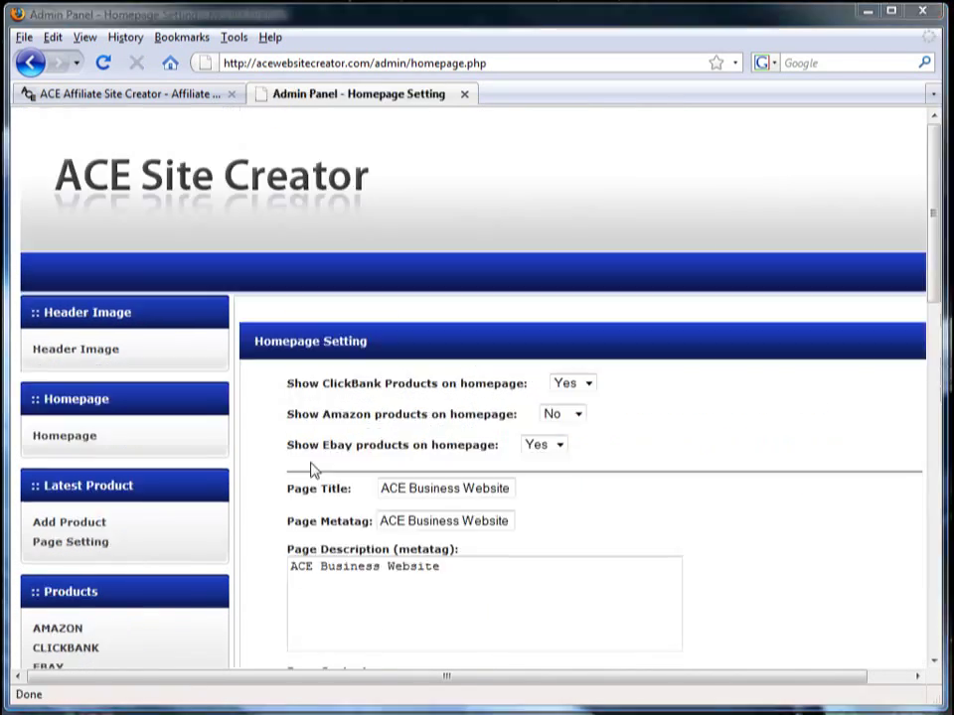
click(67, 528)
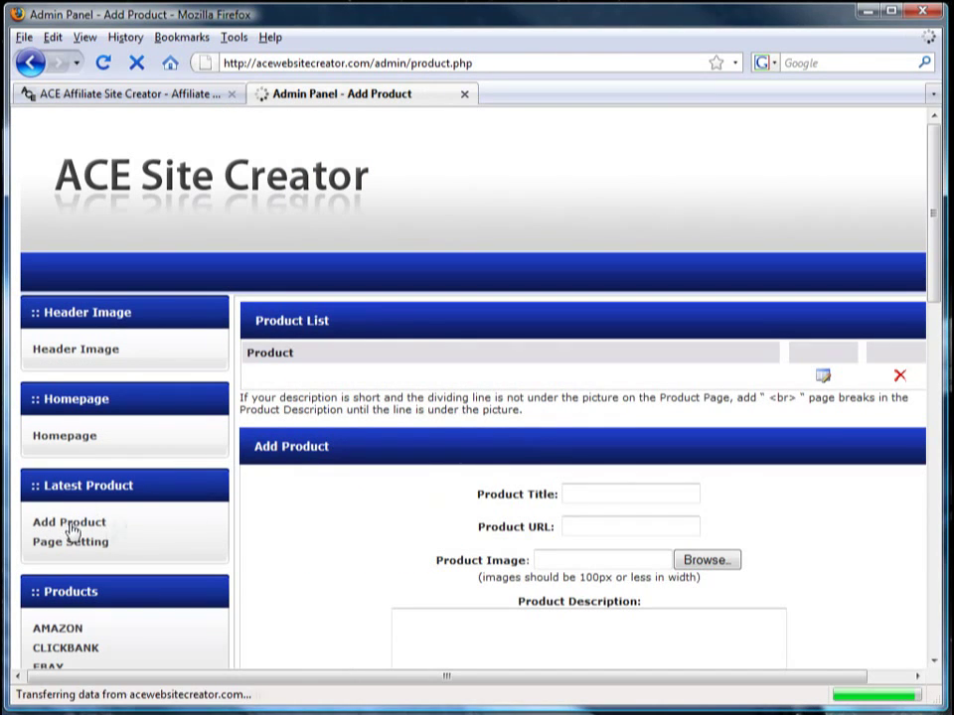
Enter 'LG Plasma' as the product title and paste in its web address
drag(934, 263, 933, 349)
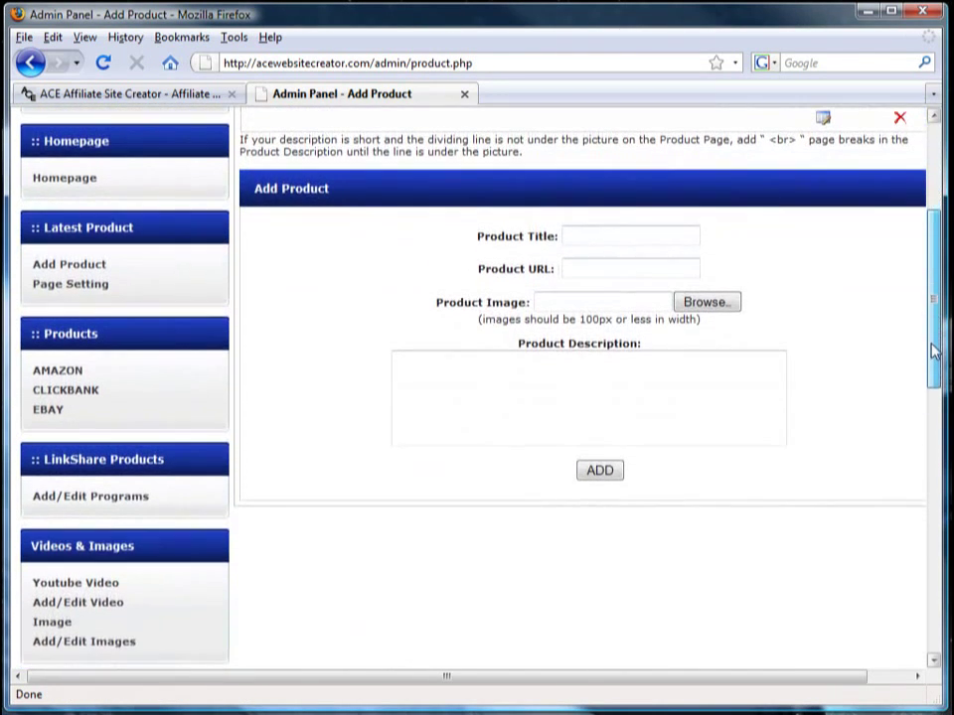
click(634, 236)
text(LG)
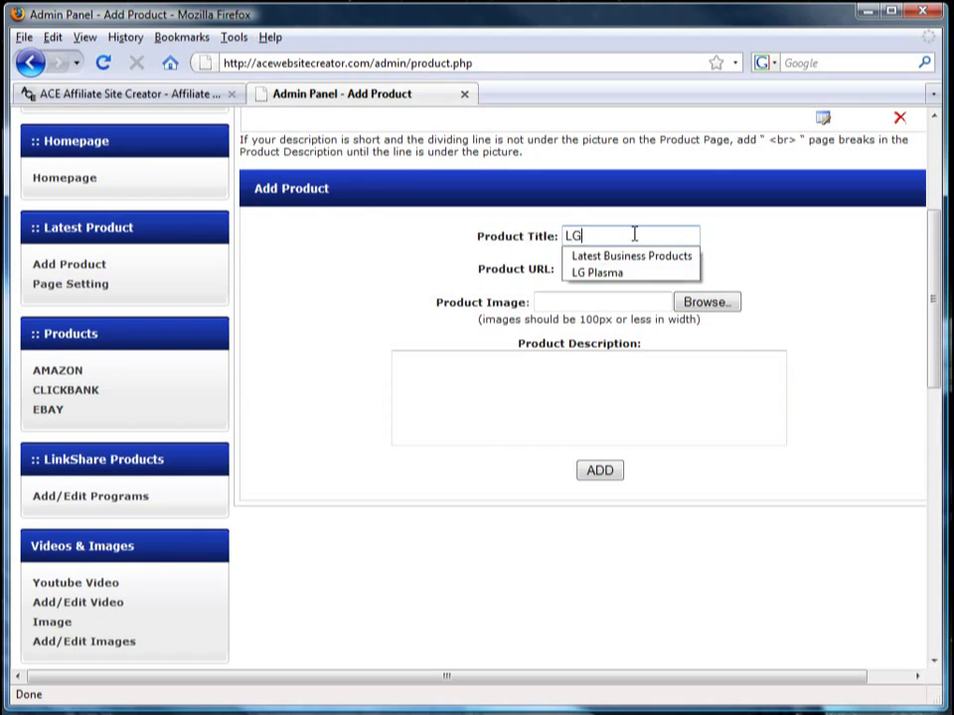
key(Down)
key(Return)
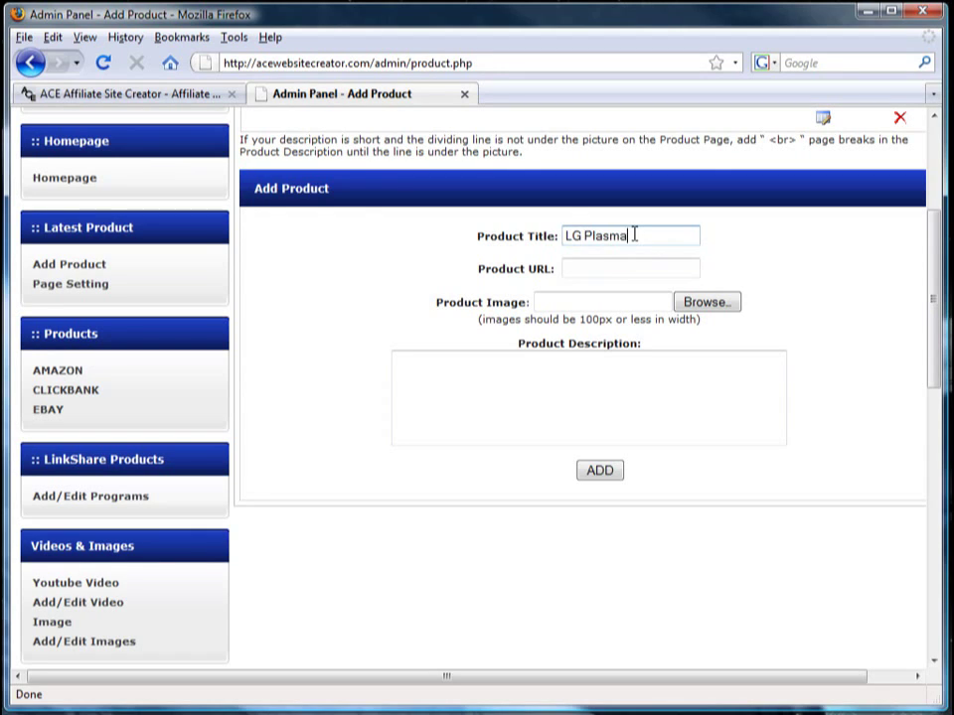
click(584, 265)
key(ctrl+v)
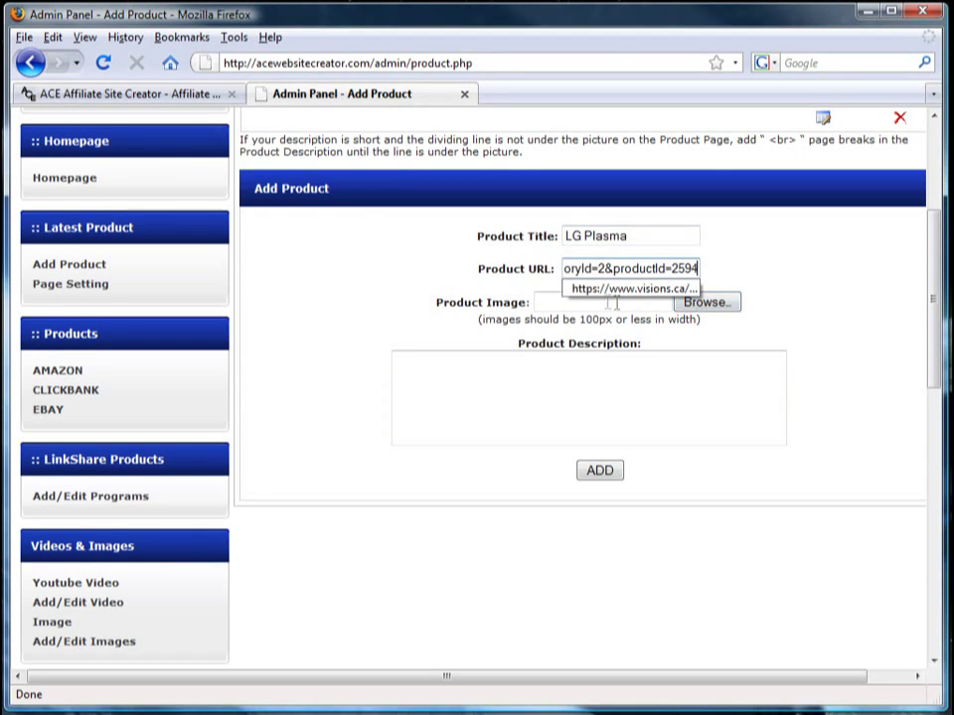
Attach plasma.jpg, paste the description, and add LG Plasma to the product list
click(552, 301)
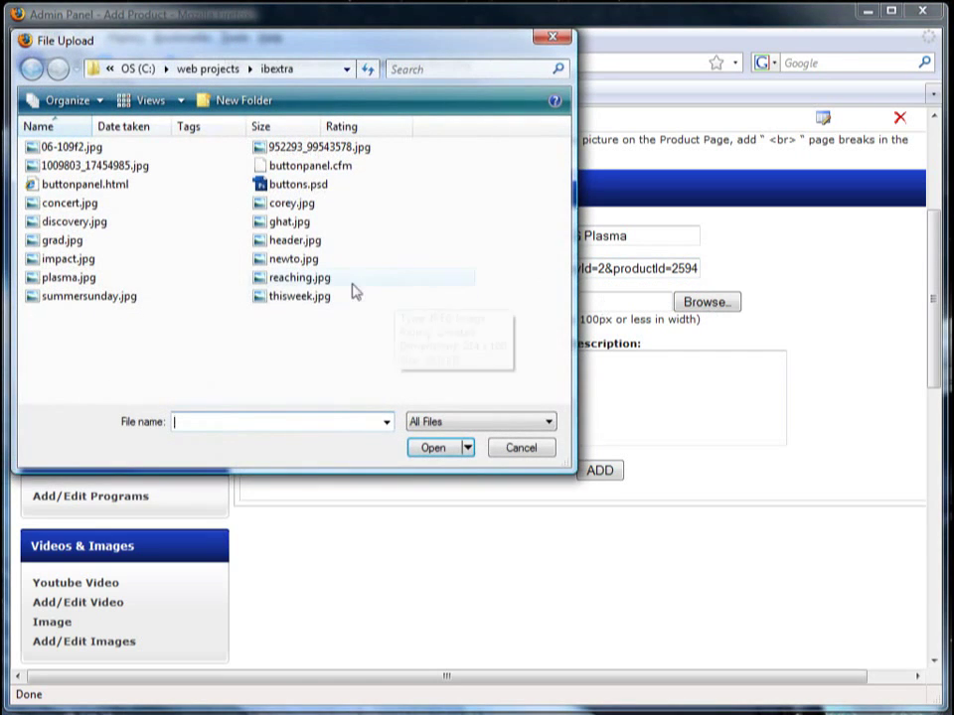
click(75, 277)
click(429, 447)
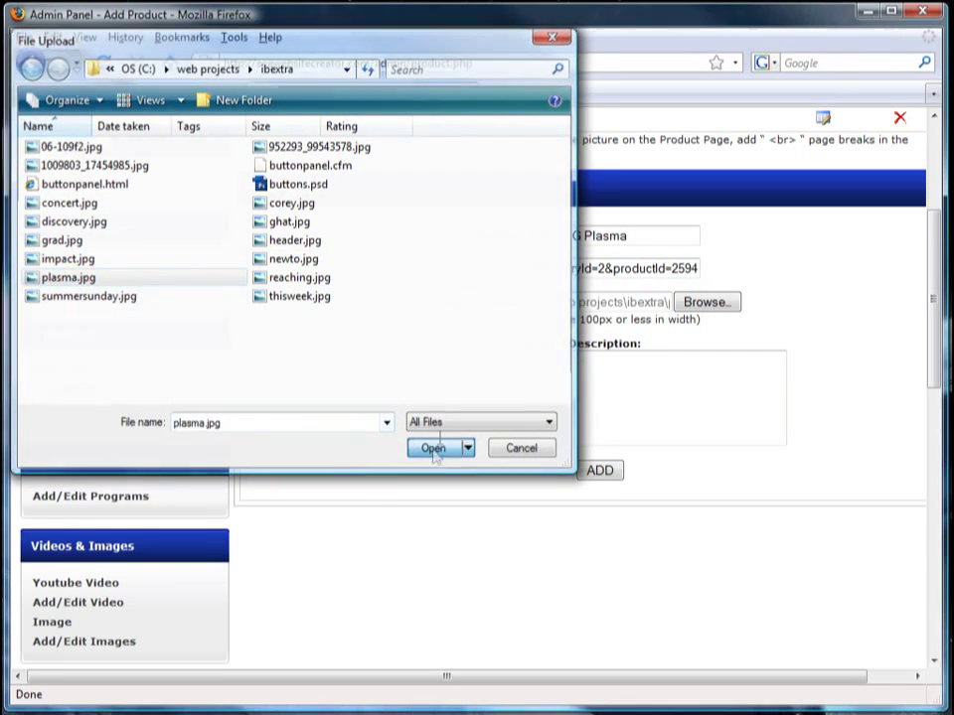
click(435, 361)
key(ctrl+v)
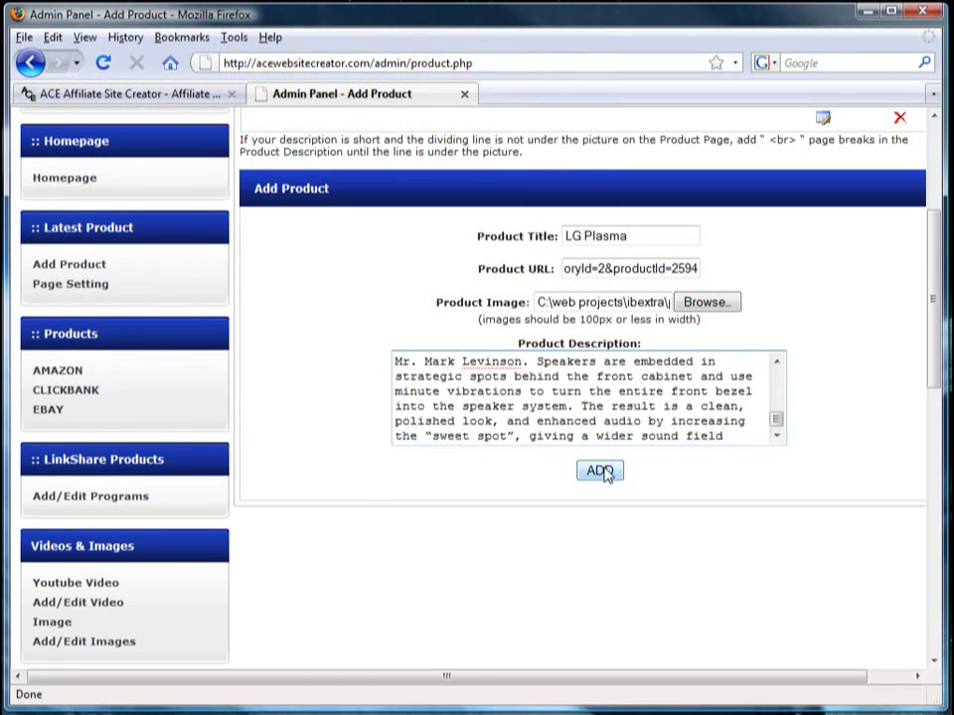
click(602, 471)
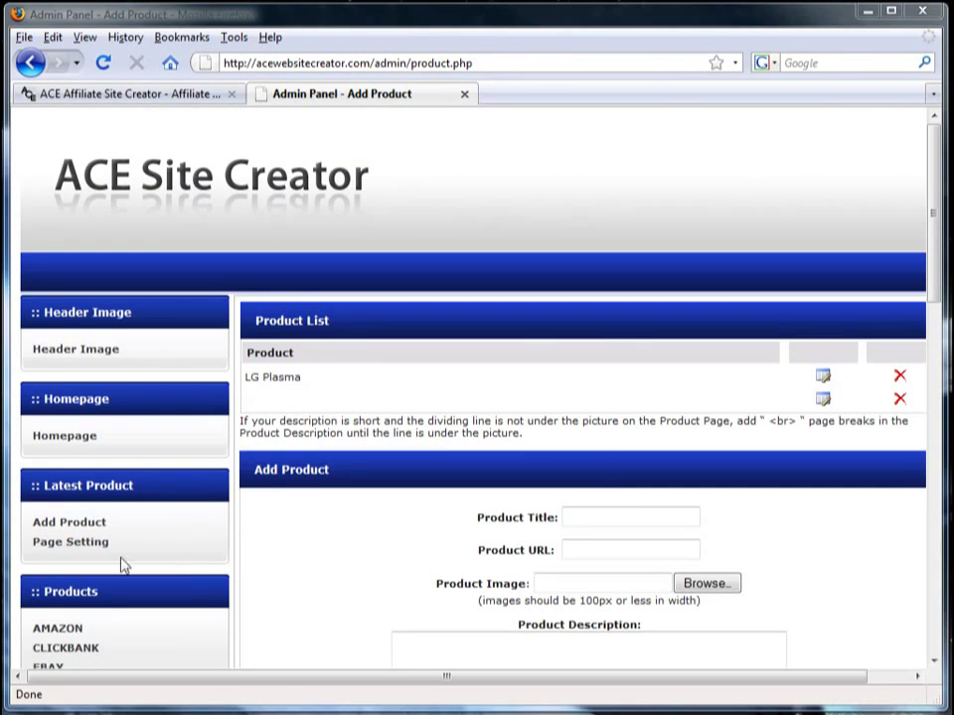
In Product Page Settings, keep showing latest products and set 20 results per page
click(88, 547)
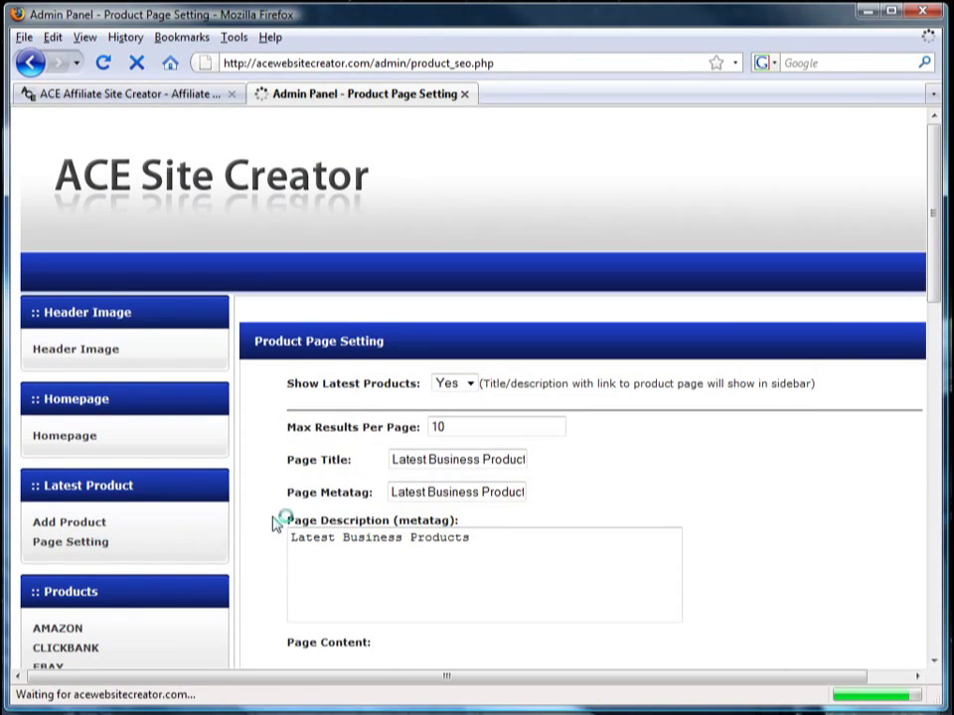
click(468, 385)
click(462, 398)
click(446, 425)
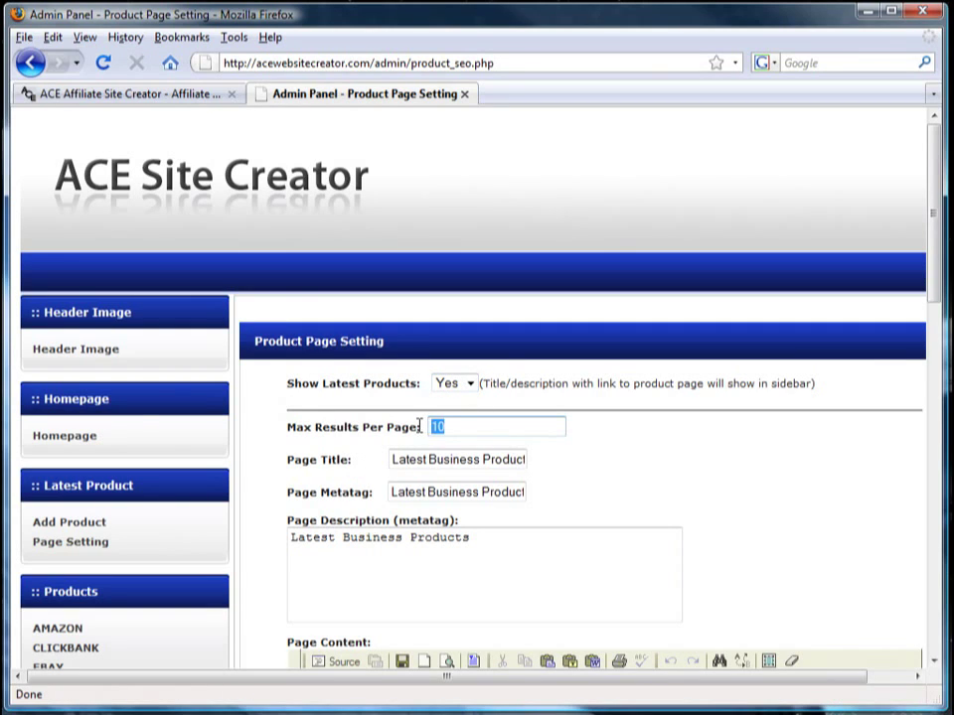
text(20)
click(494, 464)
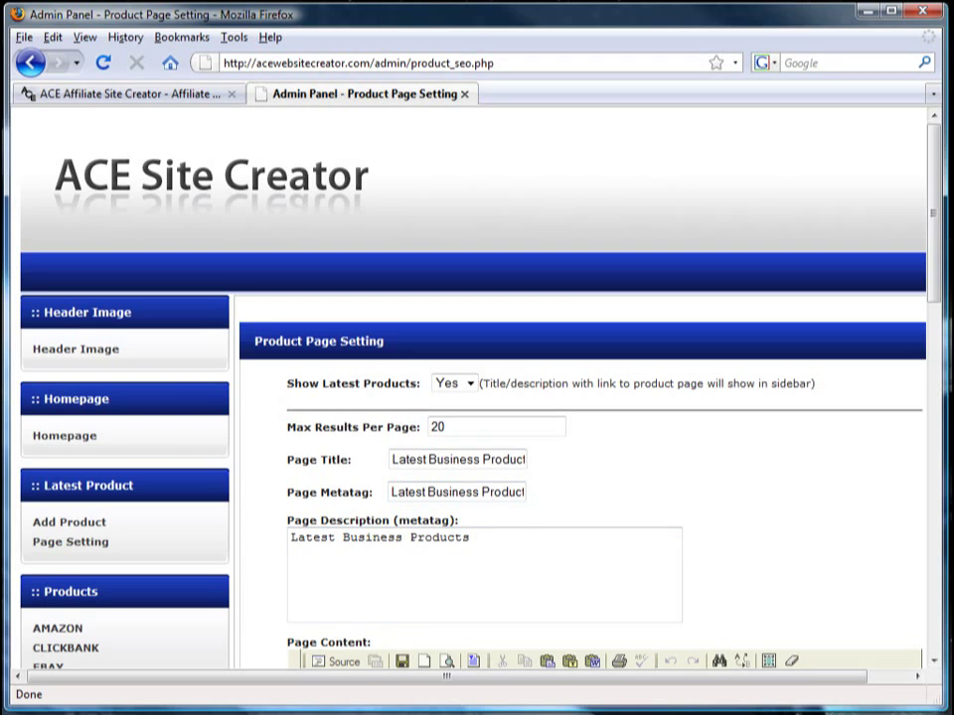
Paste a page-settings paragraph under Latest Business Products, making the editor-panel sentence larger and bold
scroll(529, 534, down, 6)
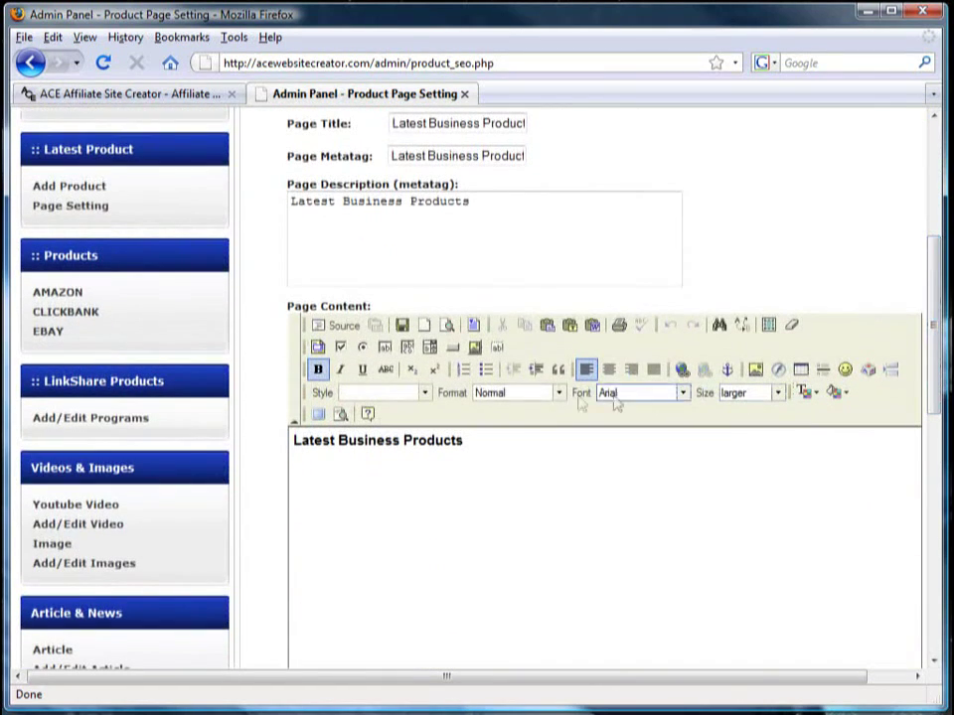
click(458, 464)
text(Page Settings gives you the ability to set several options on how you want your products displayed on the screen. This and every other page has an editor panel. This panel, allows you to easily customize each page with pictures, tables, links, and text. The text size, fonts and colors are also easily editable. More advanced users can see the code or insert product code of their own from other affiliate networks by clicking the source button. Press update and the changes made in the editor will take effect)
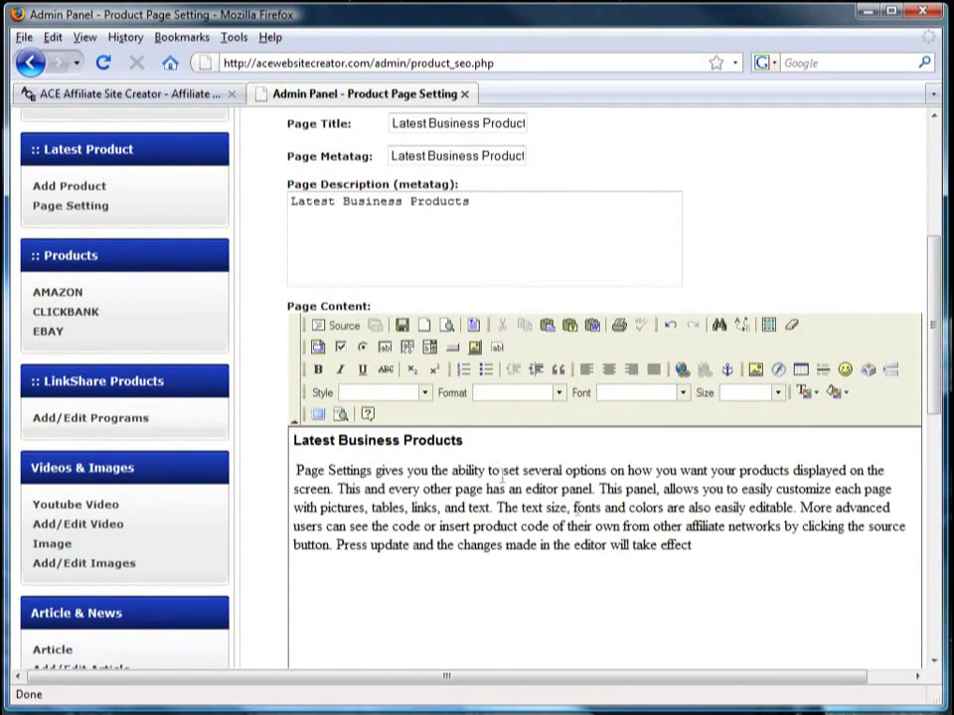
drag(599, 489, 491, 508)
click(778, 393)
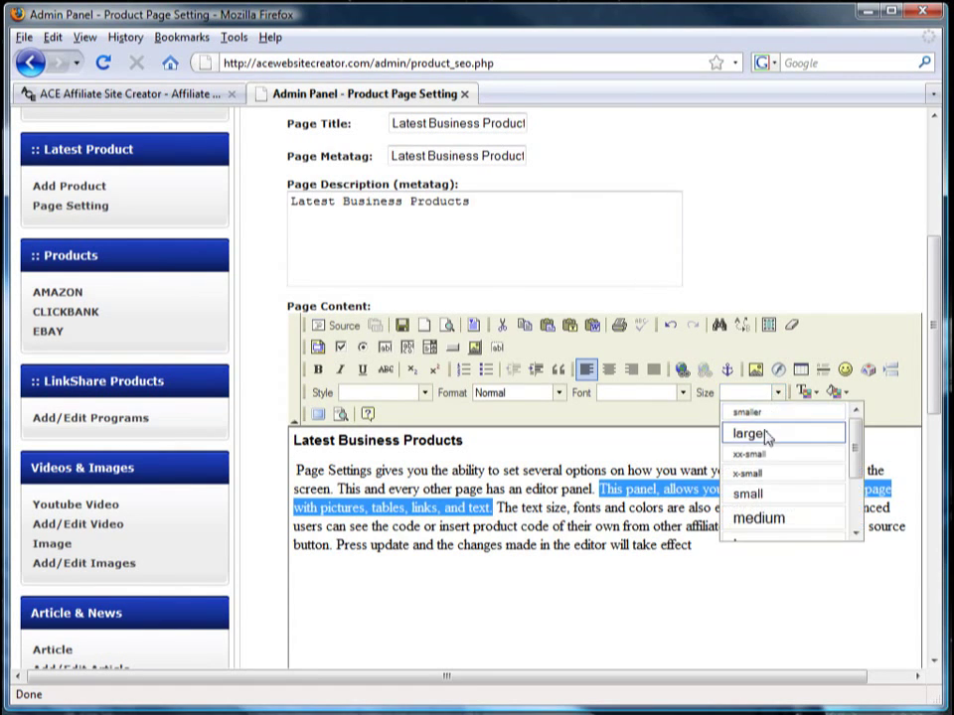
click(765, 435)
click(318, 368)
click(570, 590)
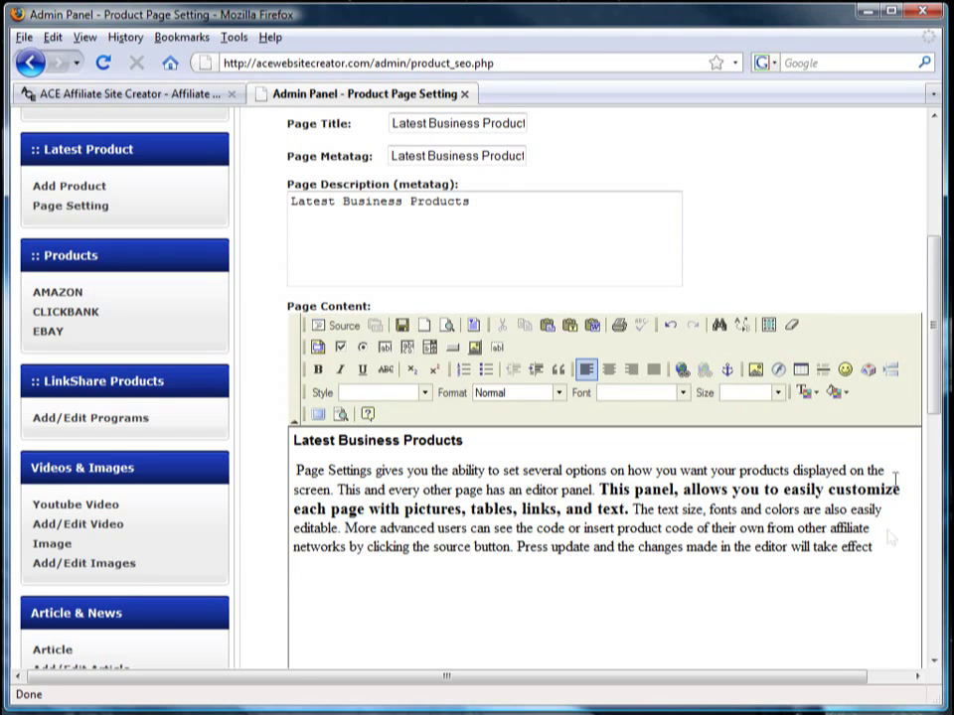
Save the product page settings
drag(937, 362, 933, 443)
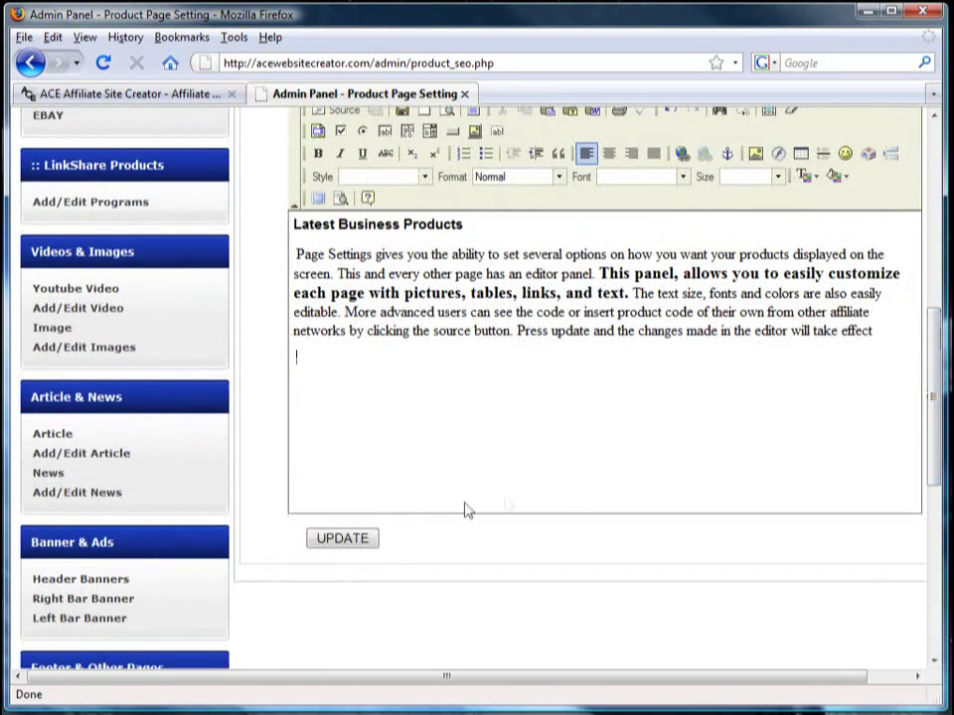
click(343, 538)
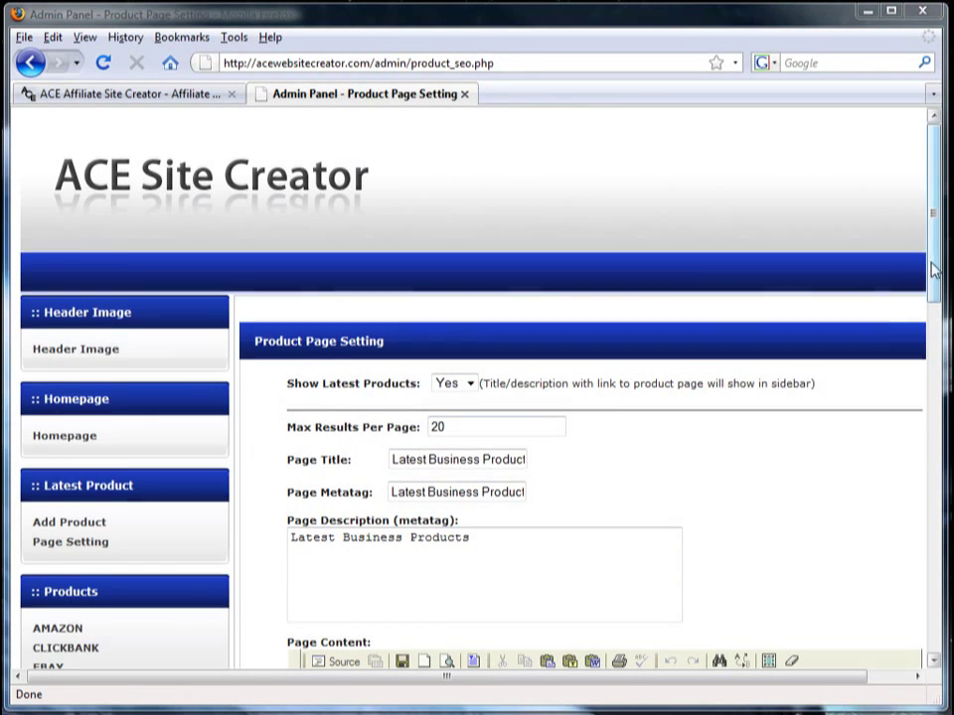
scroll(596, 398, down, 4)
click(56, 405)
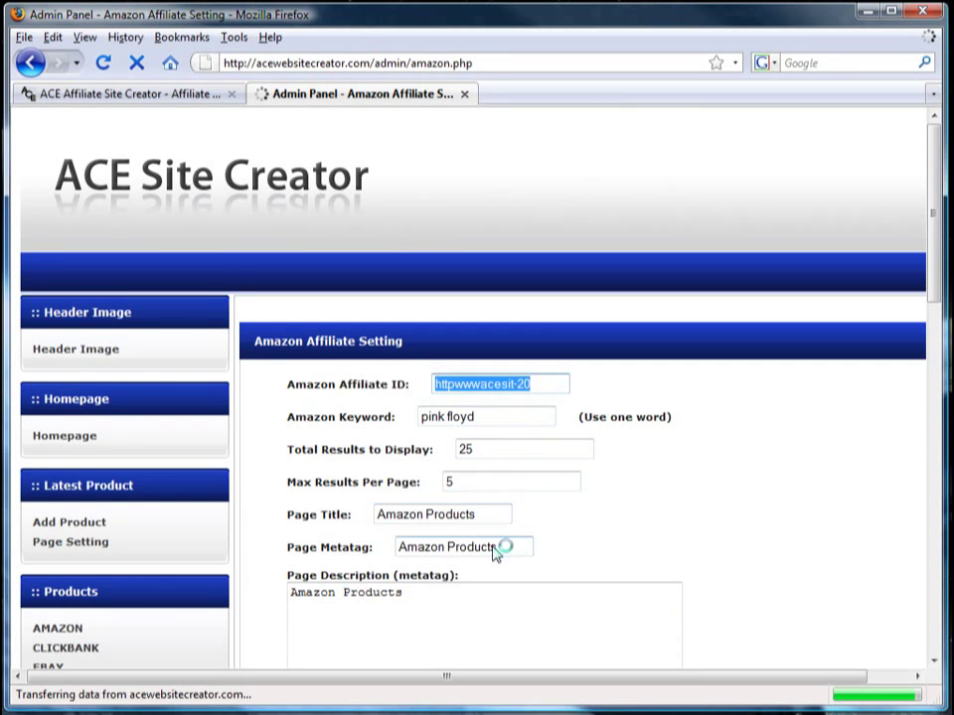
Bold the 'Amazon Products' text in the Amazon page content and update the page
drag(932, 287, 934, 427)
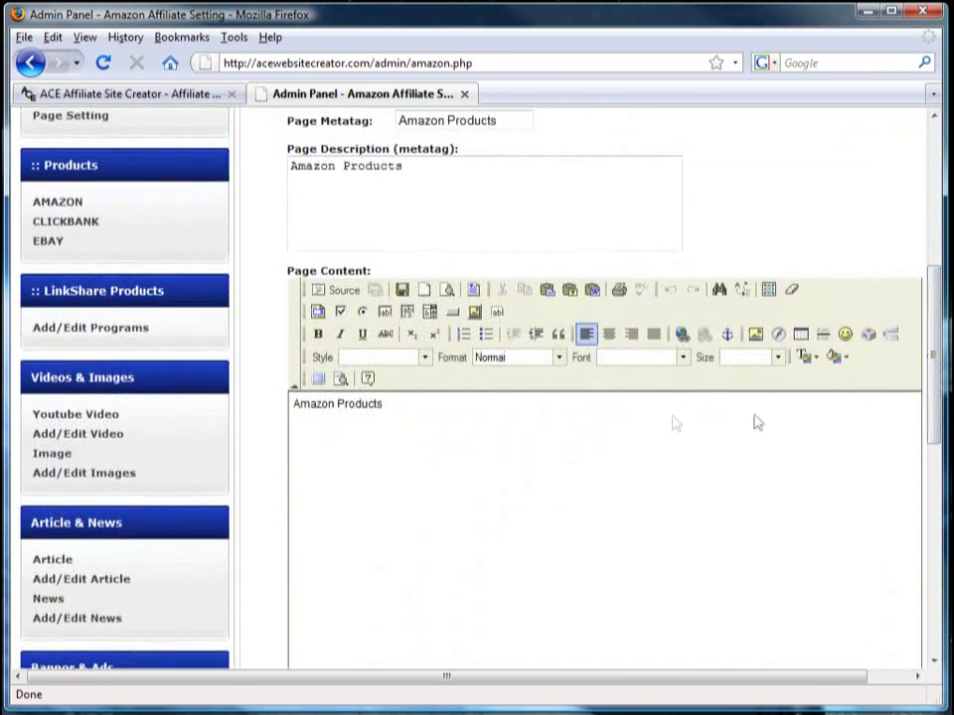
drag(388, 409, 292, 385)
click(318, 333)
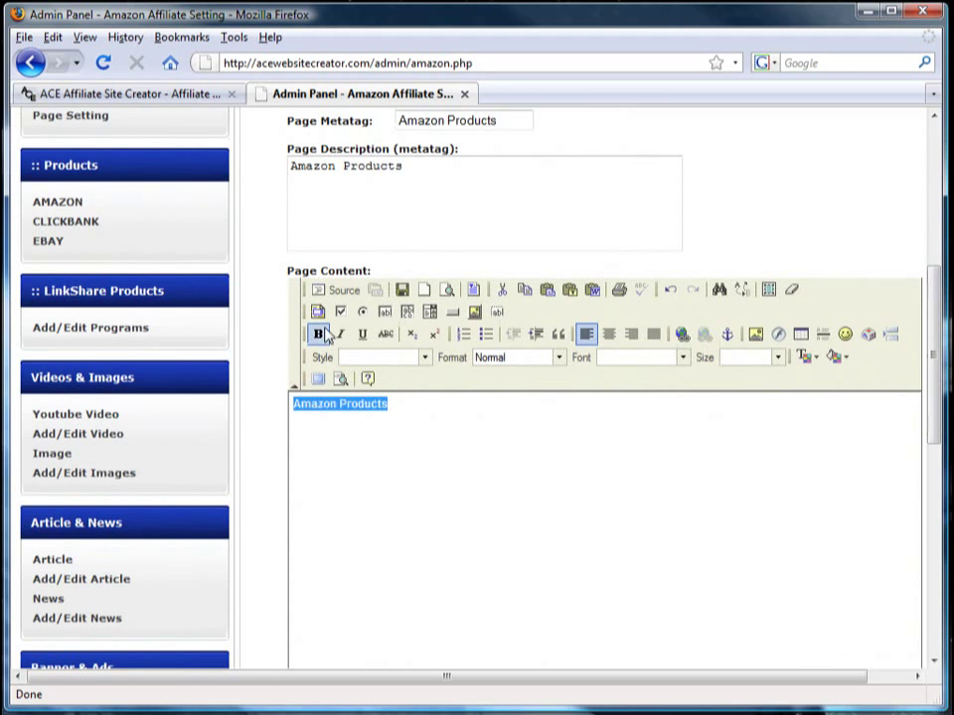
drag(935, 282, 928, 366)
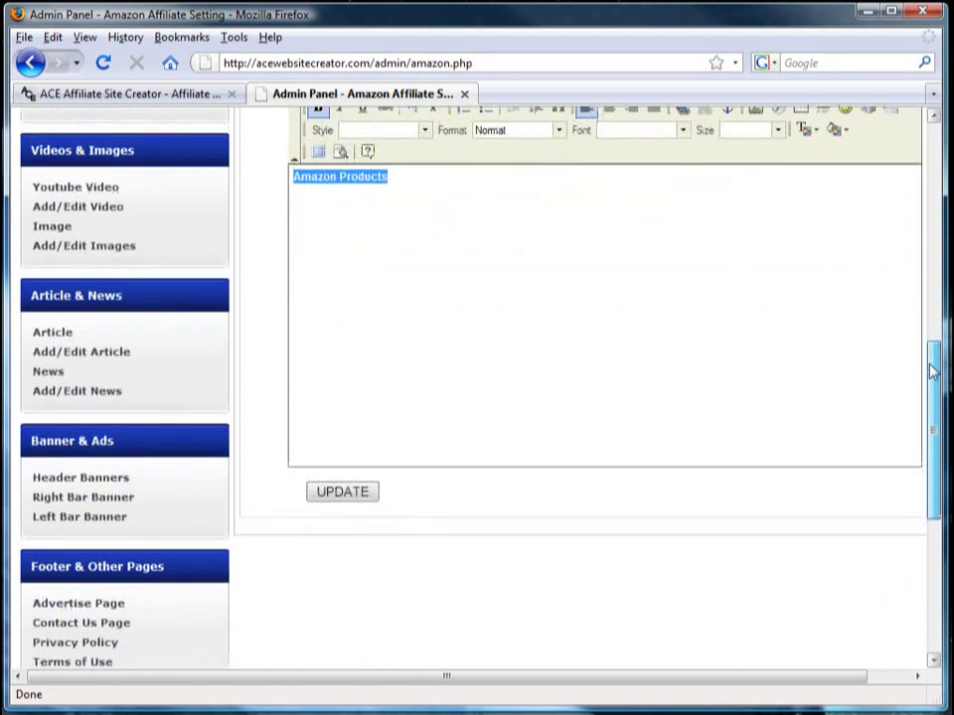
click(370, 490)
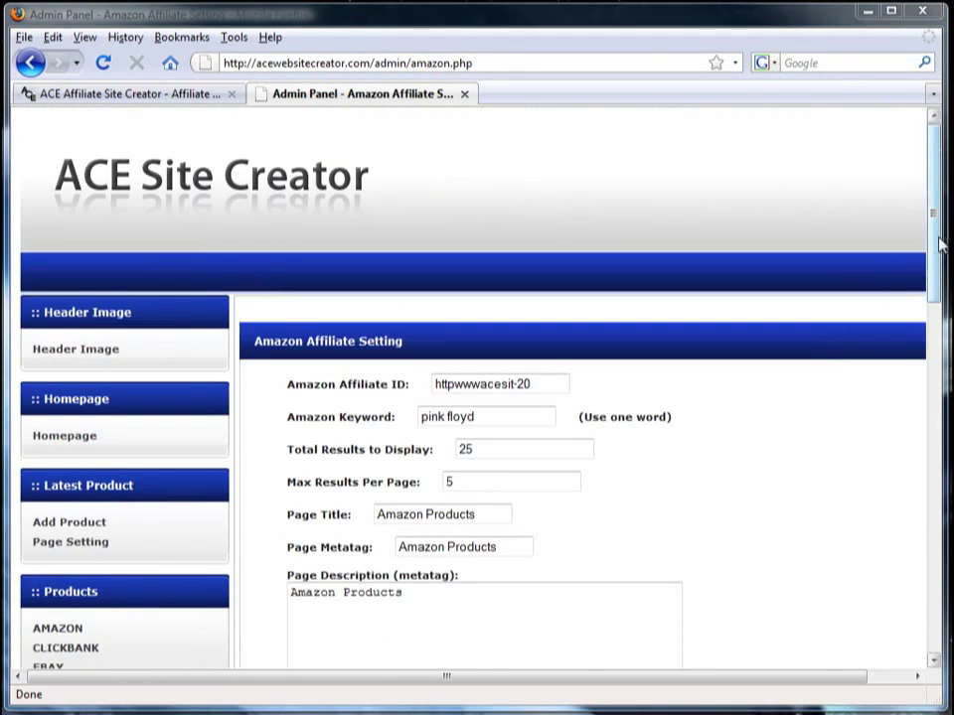
drag(938, 244, 938, 371)
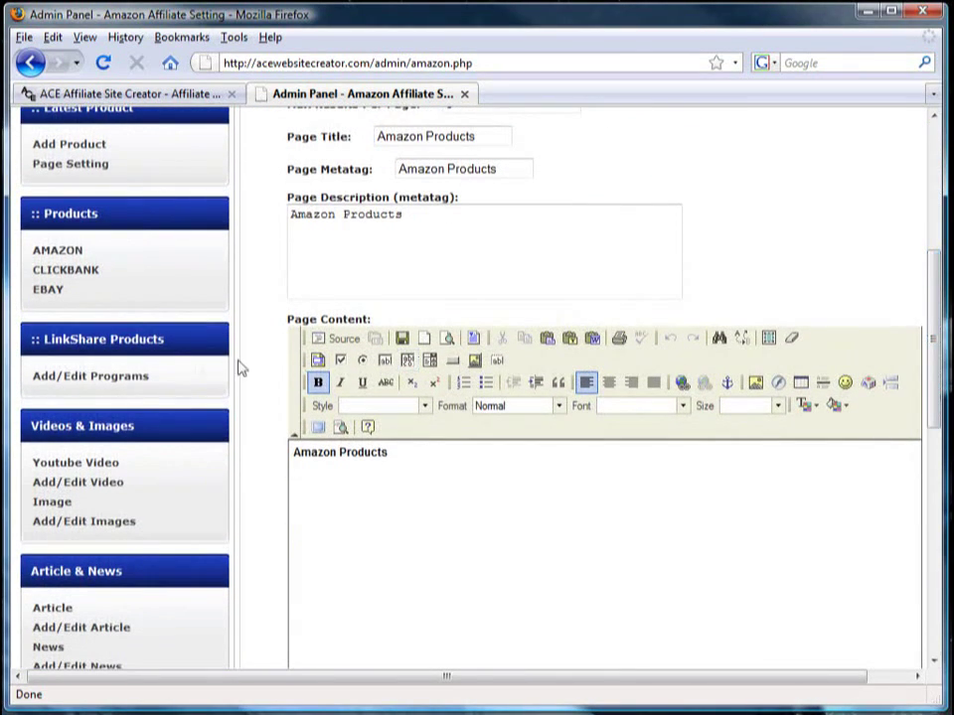
Start LinkShare program 6 with 10 max results and paste the AMJ Electronics RSS feed
click(94, 376)
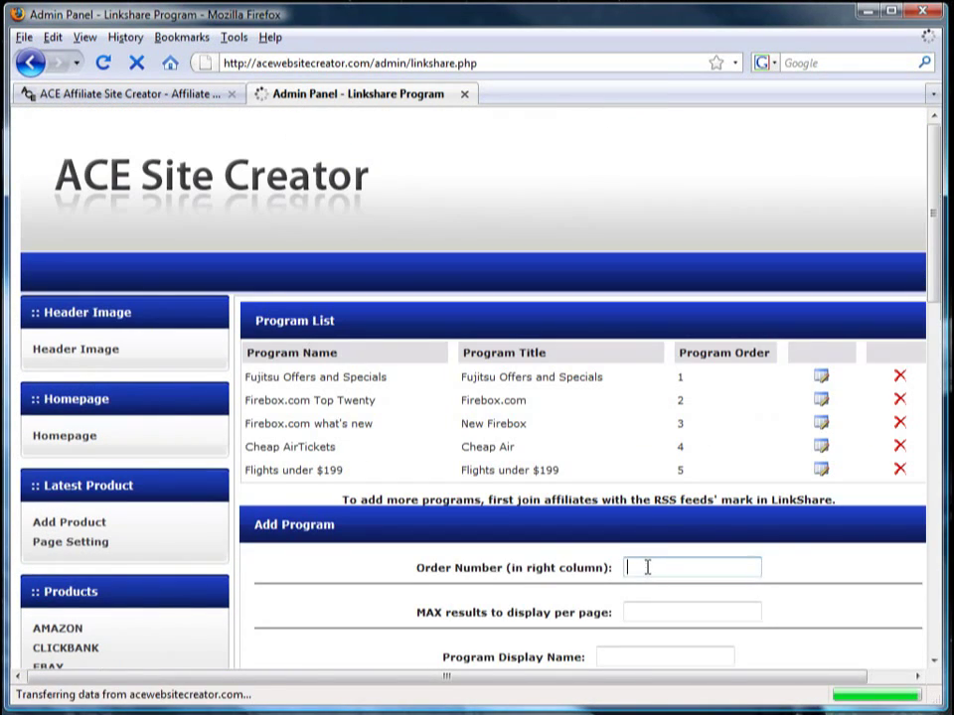
click(643, 612)
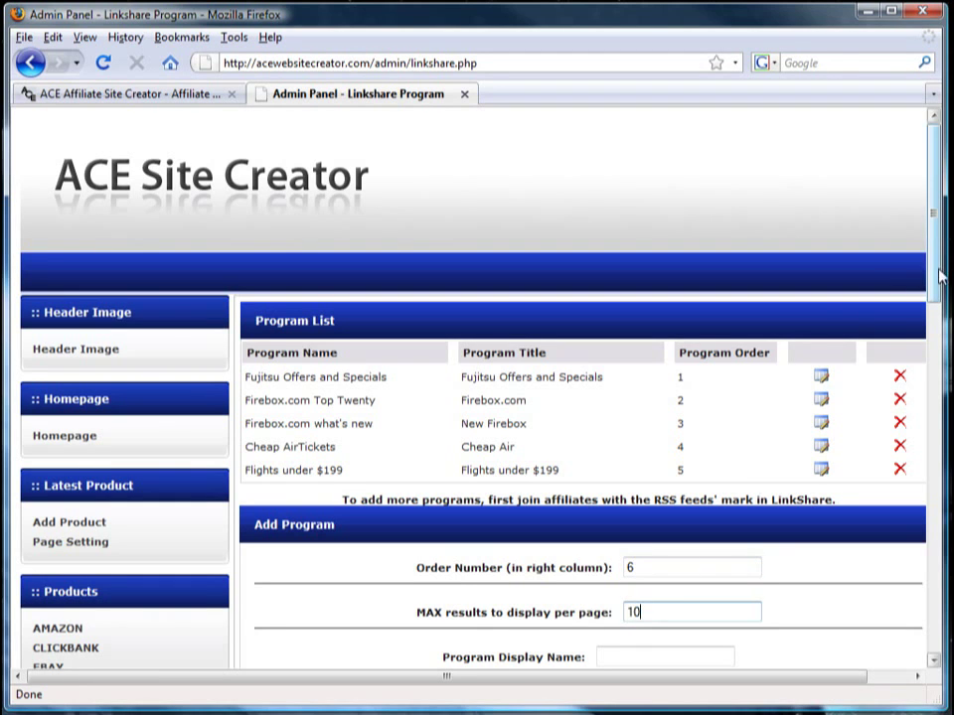
drag(939, 273, 937, 368)
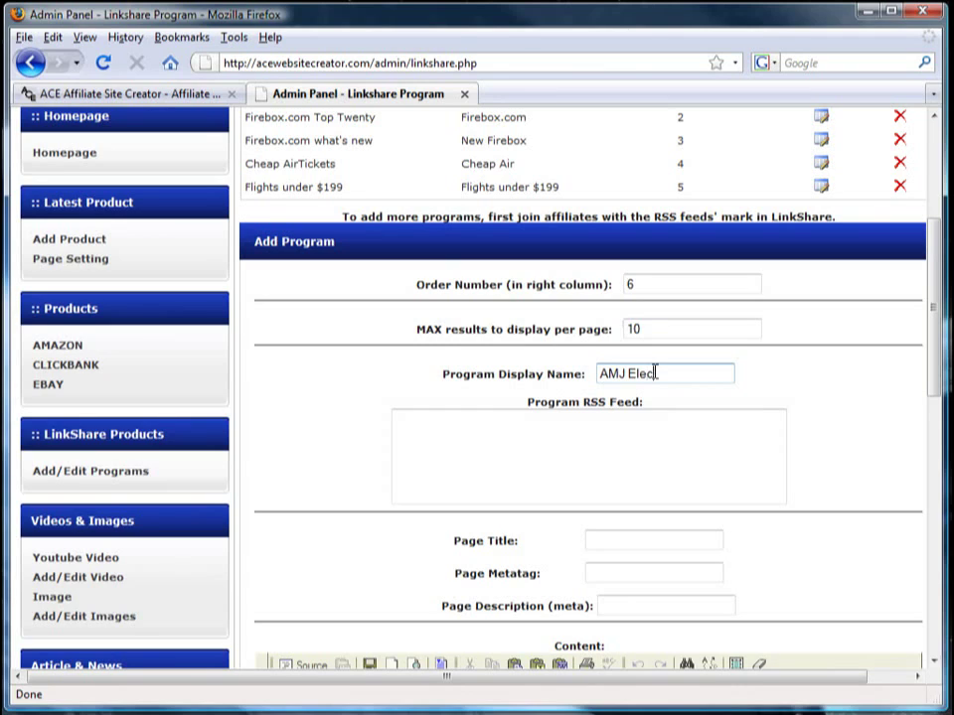
click(585, 455)
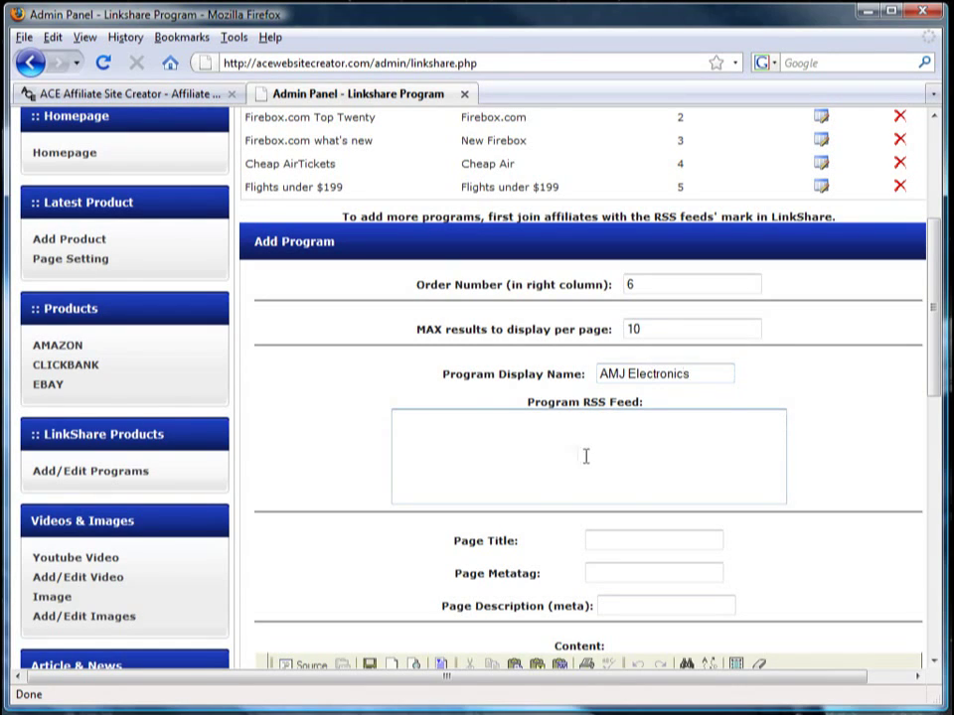
text(http://www.amj.com/rss/notify_newproduct.xml)
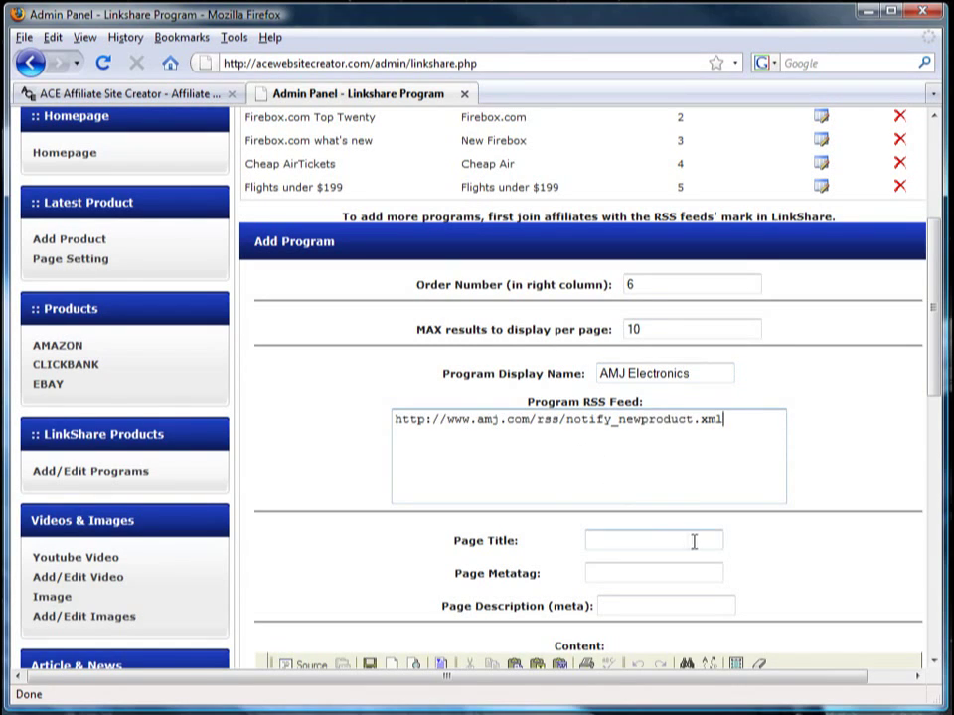
Use 'AMJ Electronics' as the page title, metatag and description
triple_click(703, 376)
key(ctrl+c)
click(614, 536)
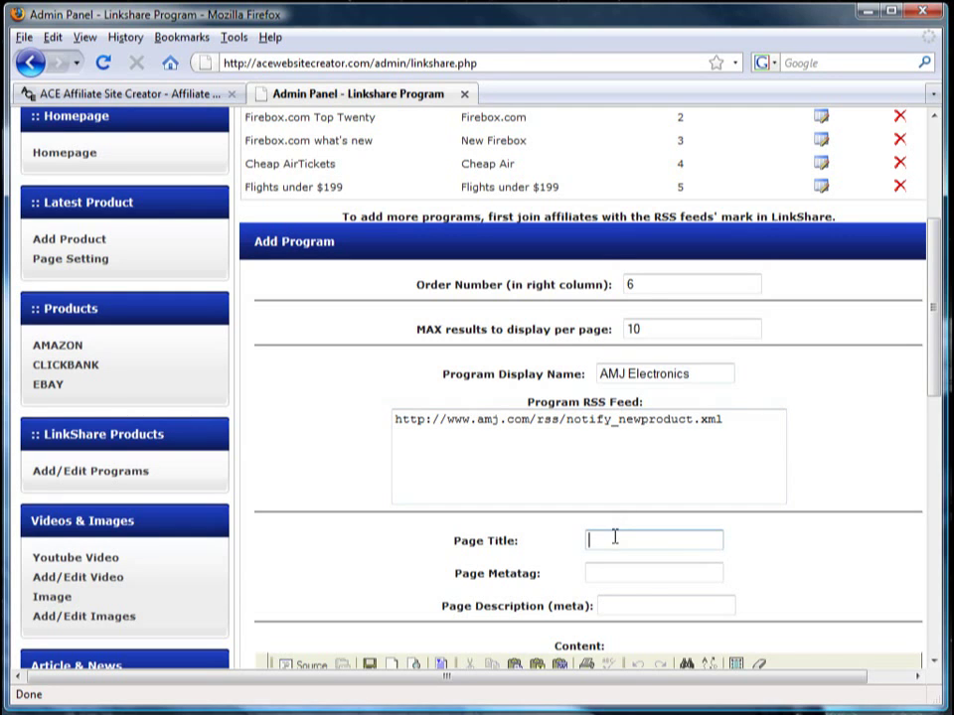
key(ctrl+v)
click(632, 570)
key(ctrl+v)
click(632, 604)
key(ctrl+v)
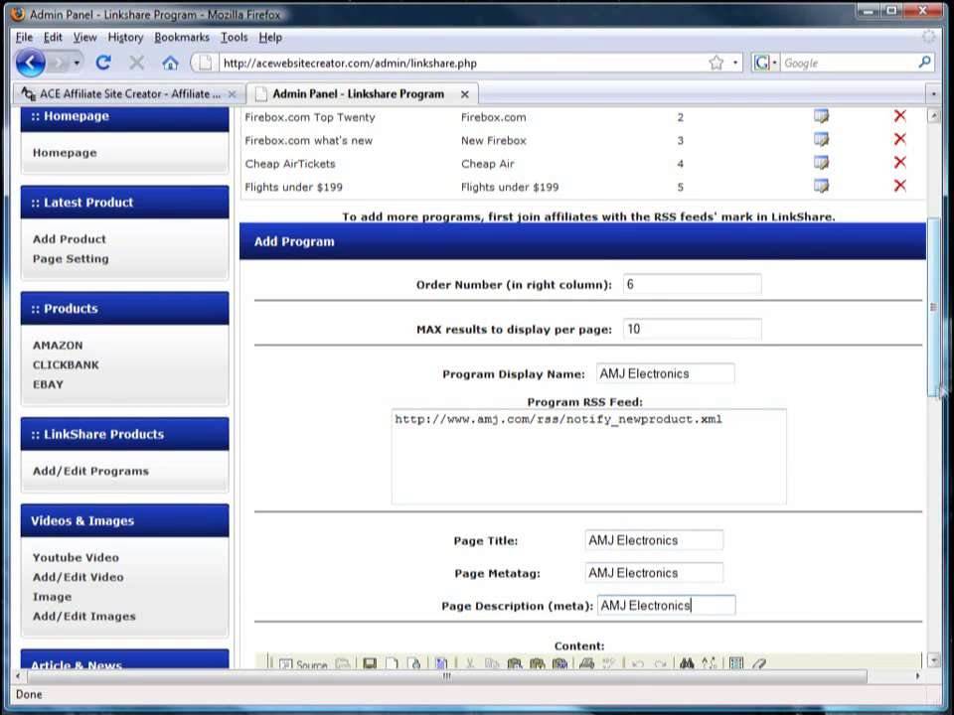
Paste 'AMJ Electronics' as the page content and add the program
scroll(341, 486, down, 5)
click(341, 485)
key(ctrl+v)
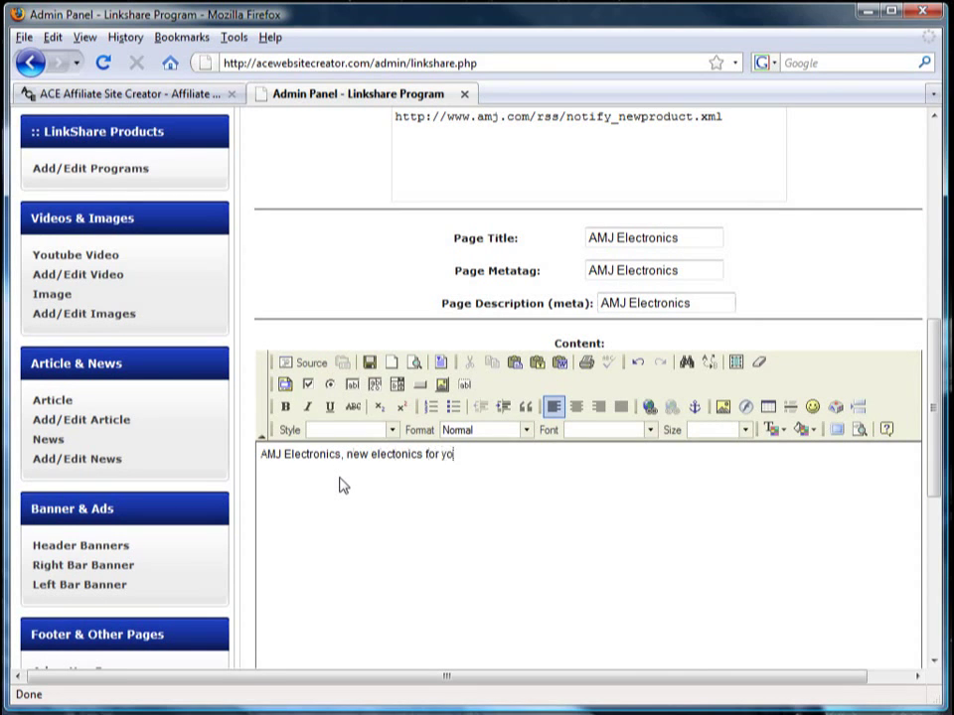
scroll(937, 415, down, 5)
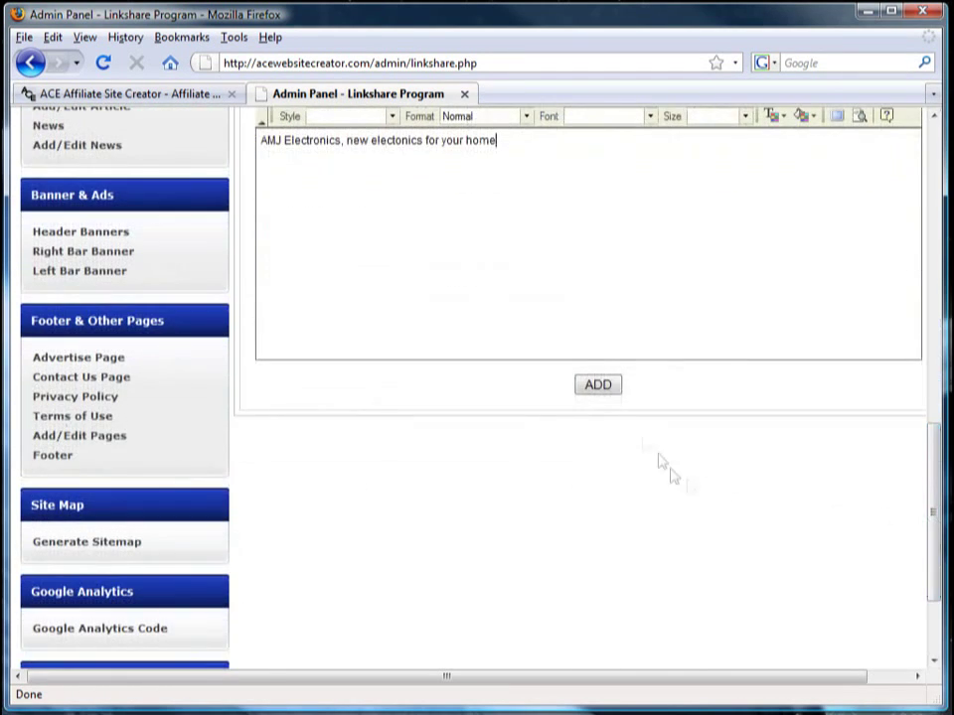
click(599, 387)
scroll(932, 300, down, 5)
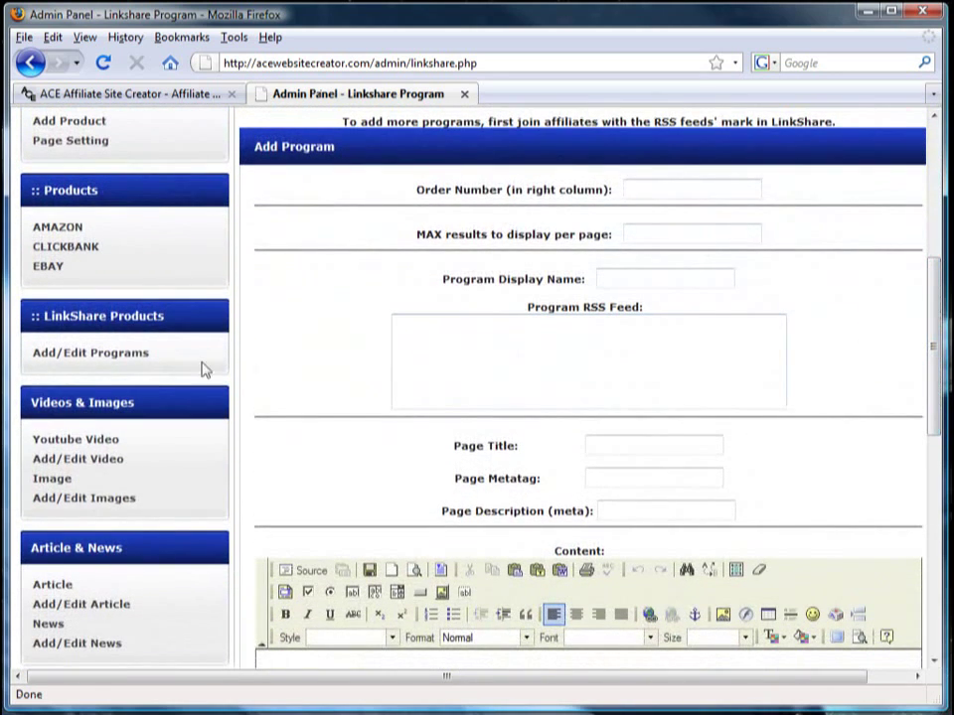
Change the YouTube page's max results from 5 to 10, bold its content paragraph, and save
click(89, 444)
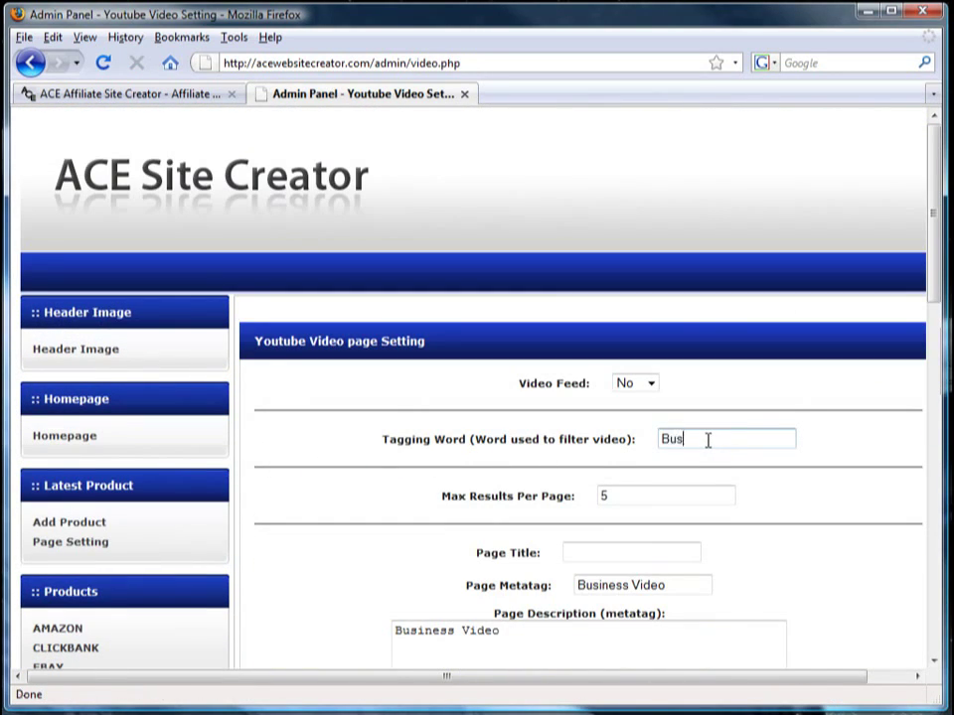
double_click(599, 498)
text(10)
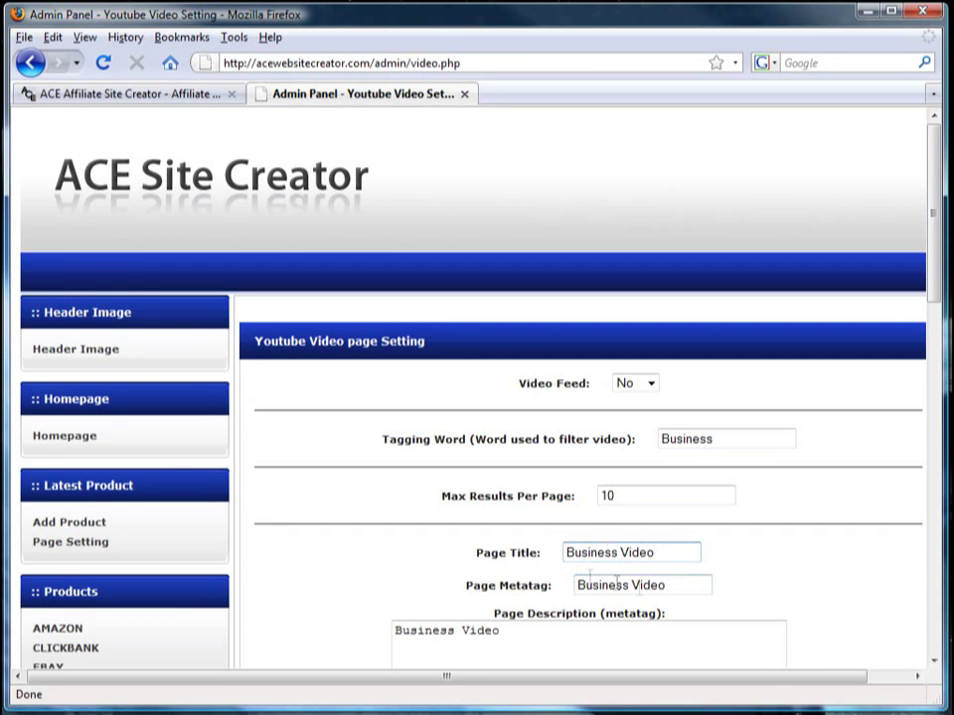
scroll(930, 443, down, 7)
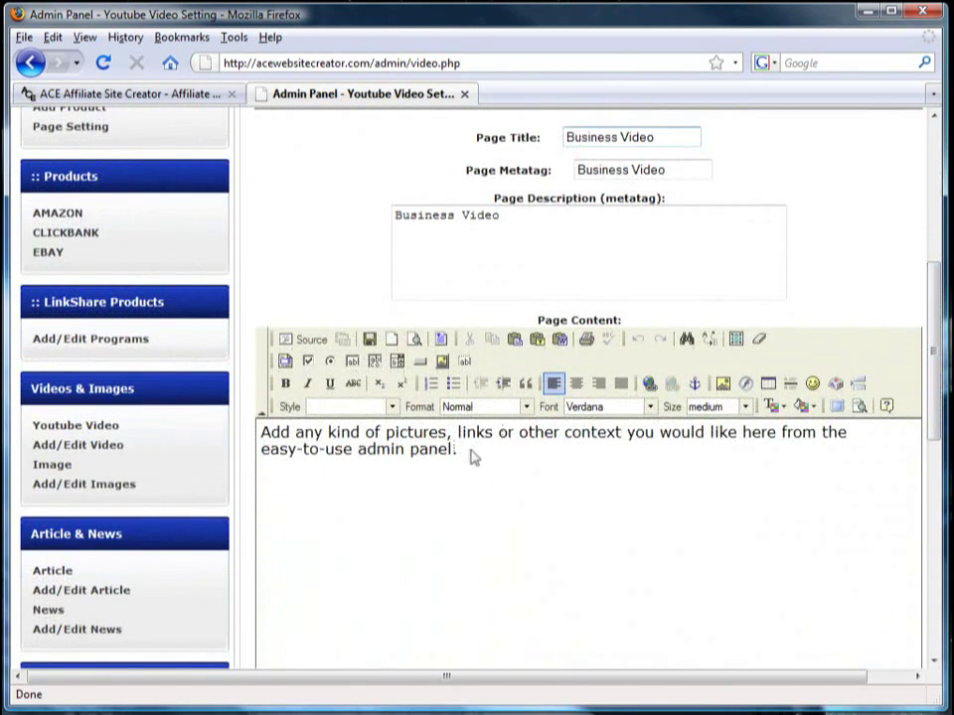
key(ctrl+a)
key(ctrl+b)
click(486, 460)
scroll(937, 437, down, 5)
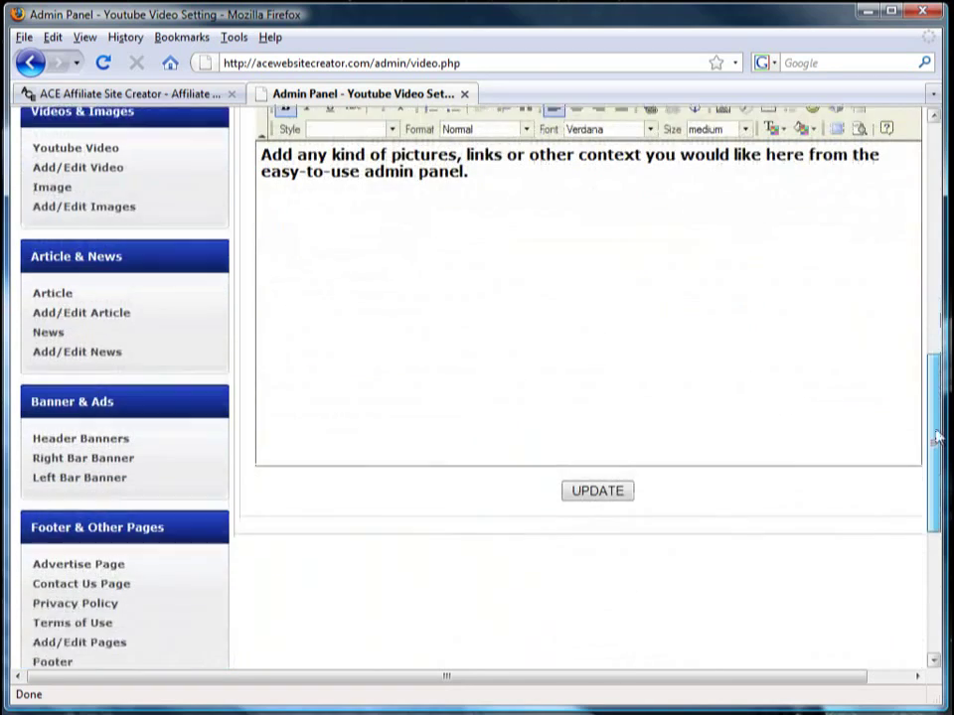
click(601, 474)
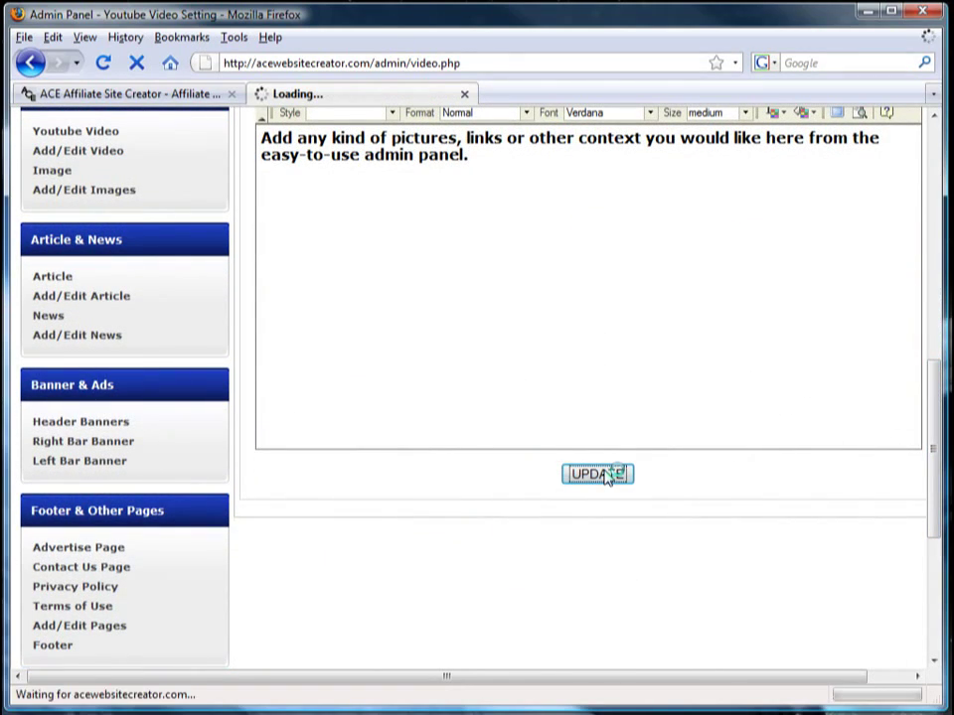
scroll(911, 385, down, 7)
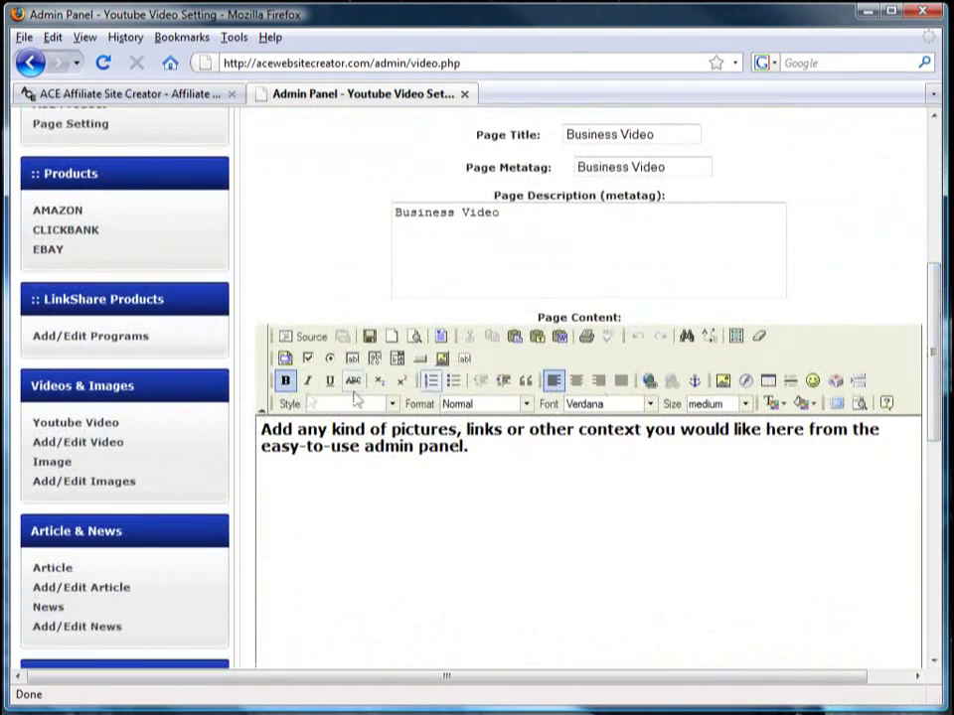
click(78, 442)
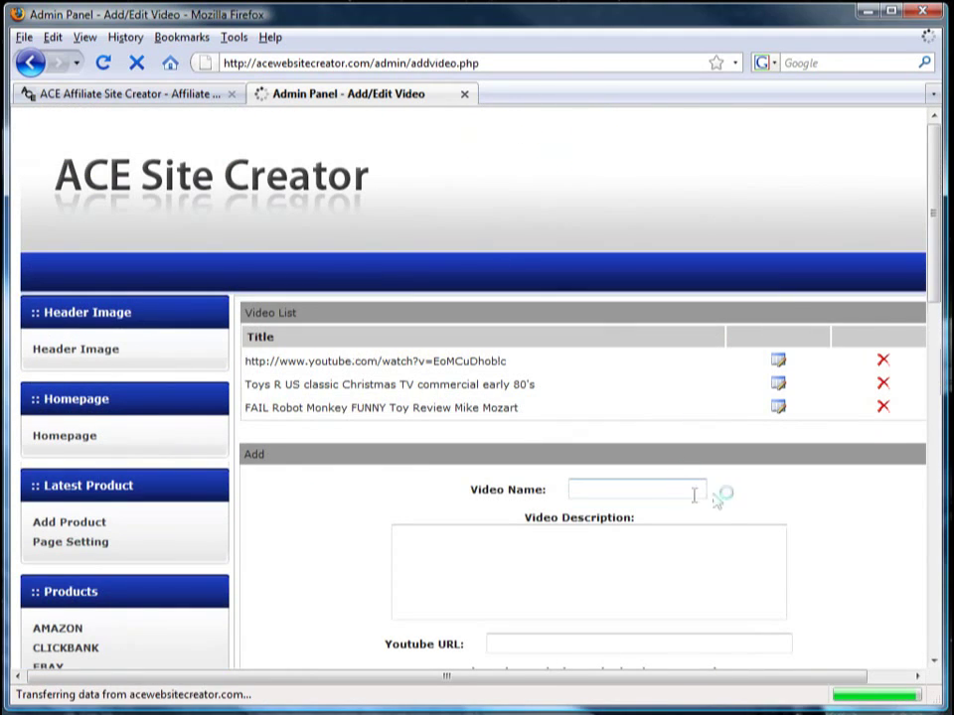
Name the video 'Affiliate Marketing' and enter its description
click(630, 494)
text(Affiliate Marke)
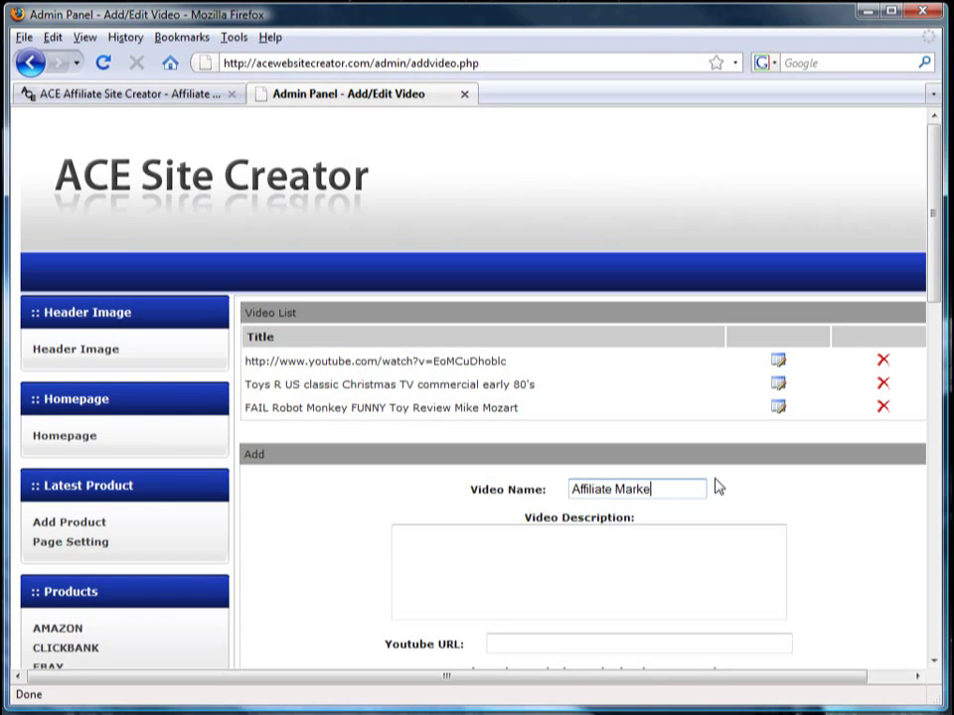
text(ting)
click(554, 546)
text(A)
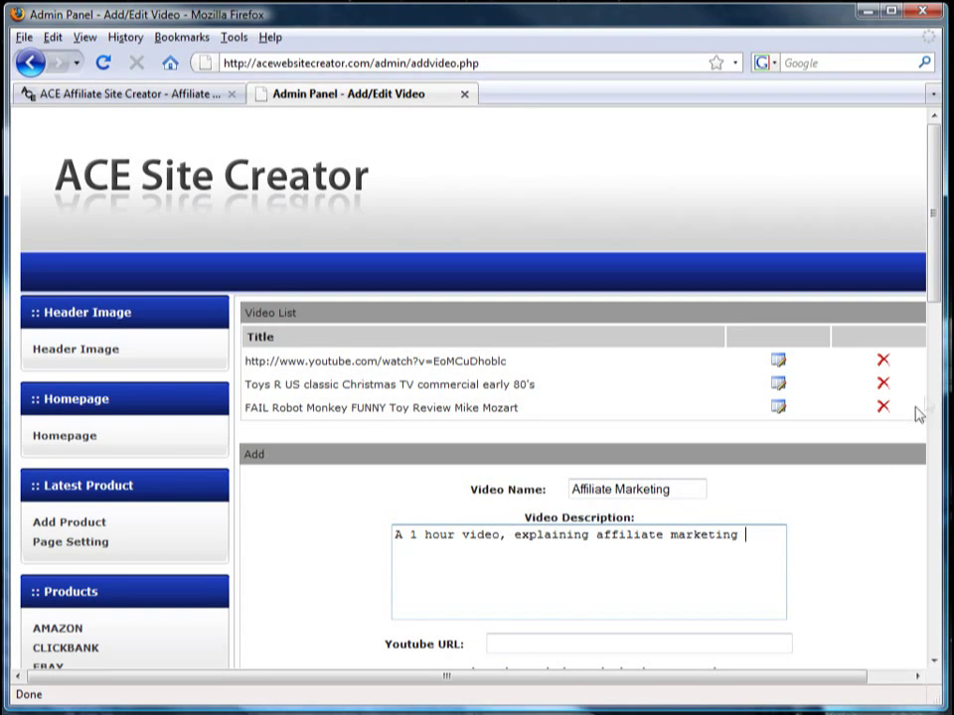
Paste the YouTube URL and embed code, then add the video to the list
scroll(932, 365, down, 5)
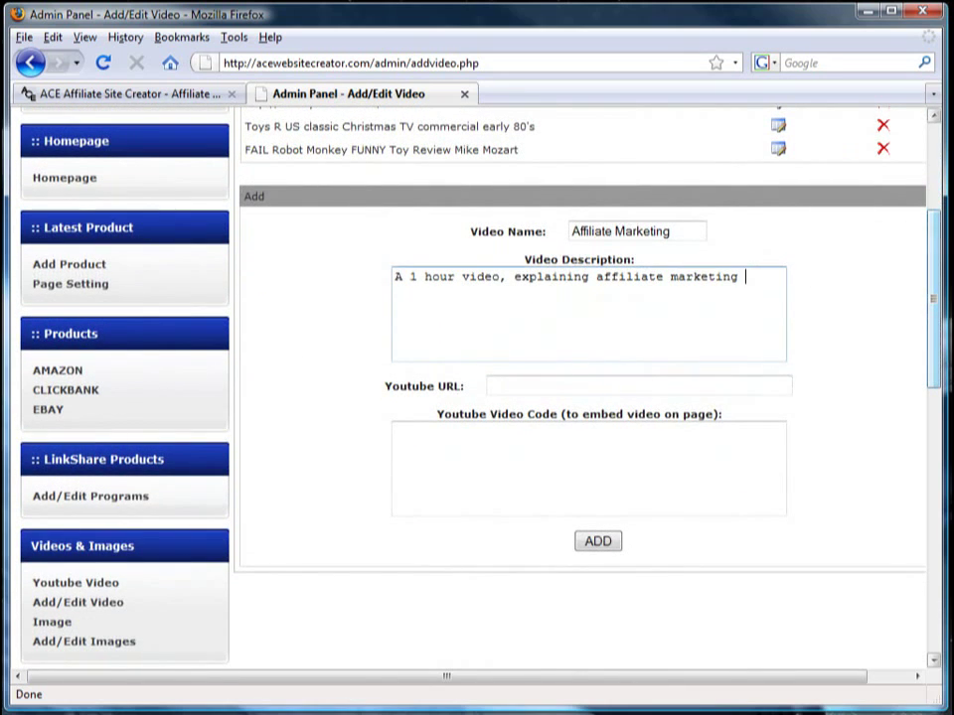
key(Tab)
text(http://www.youtube.com/watch?v=mPr5RENY5Gc)
key(Tab)
key(ctrl+v)
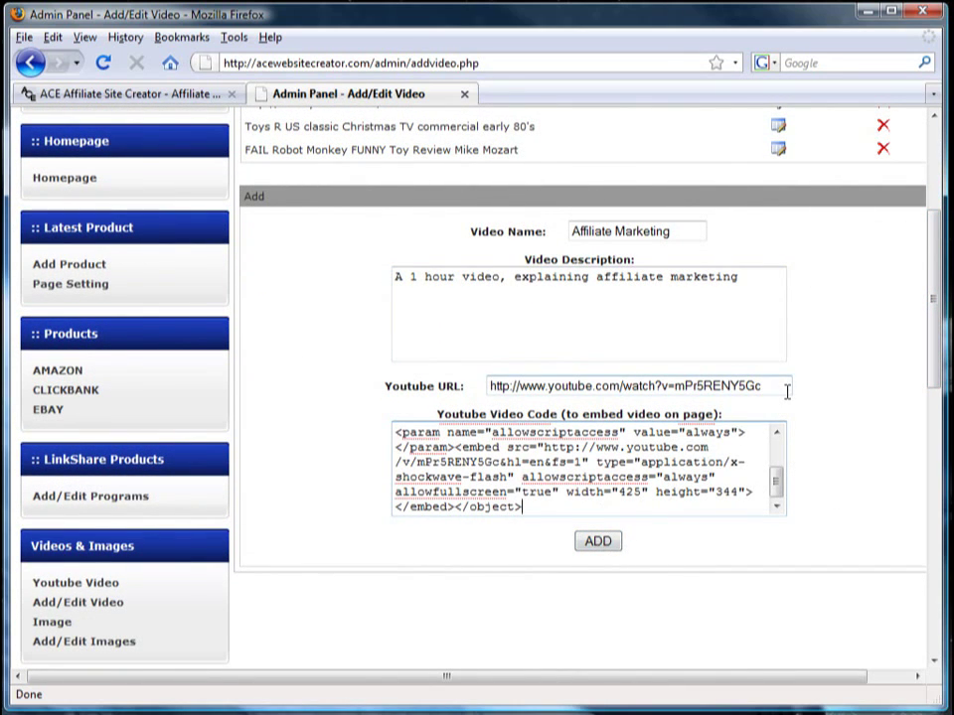
click(597, 541)
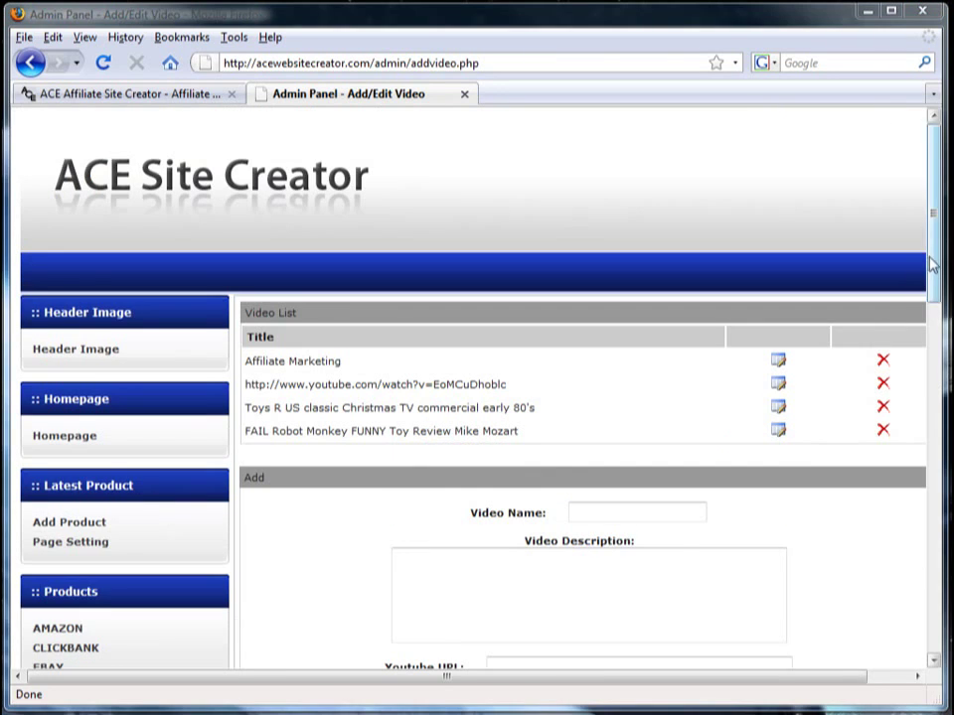
scroll(939, 365, down, 6)
scroll(940, 366, down, 3)
Enter 'Toys Images' as tagging words, page title and metatag, with 10 max results
click(51, 423)
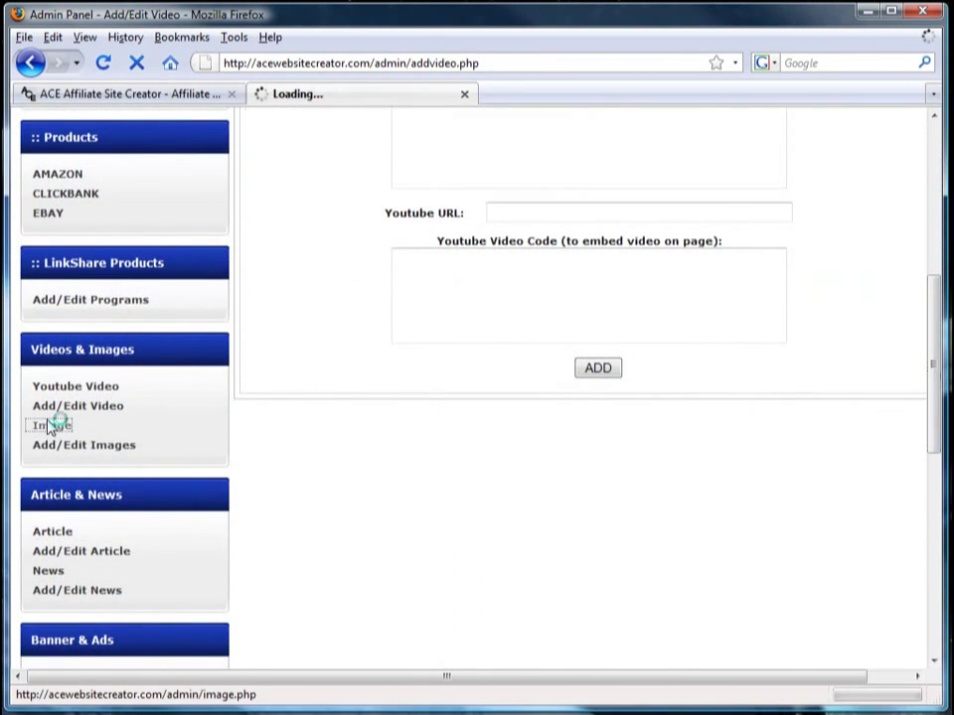
text(Toys Images)
key(Tab)
text(10)
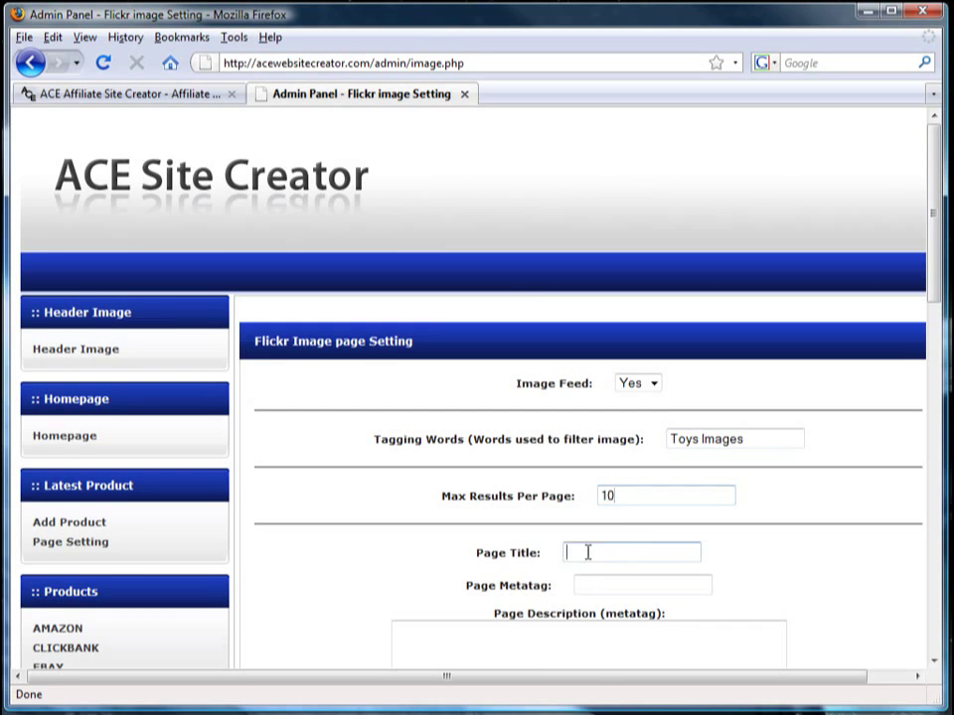
click(587, 552)
text(Toys Images)
click(626, 587)
text(Toys Images)
click(508, 631)
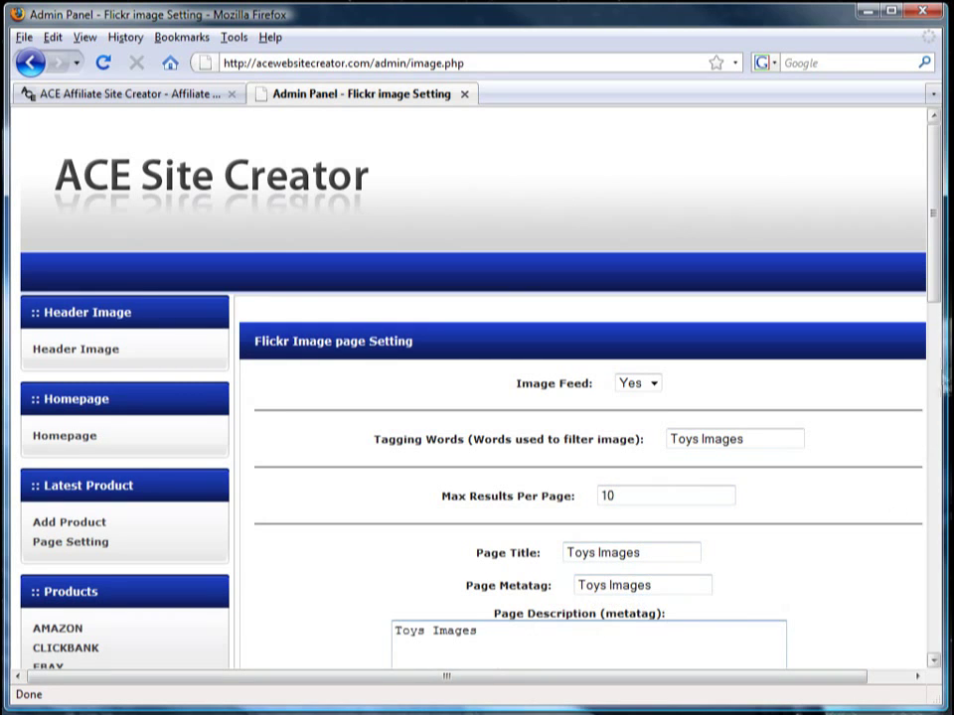
Style the content 'Here is the next big craze in toys' with Red Title
scroll(383, 489, down, 5)
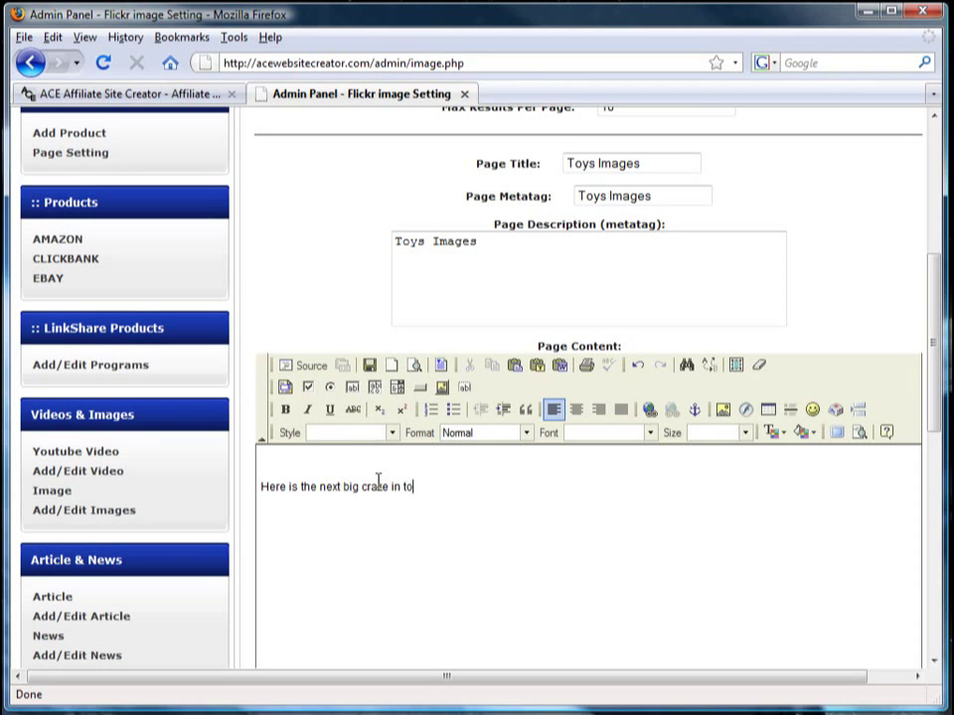
drag(424, 487, 260, 487)
click(390, 433)
click(348, 453)
click(649, 433)
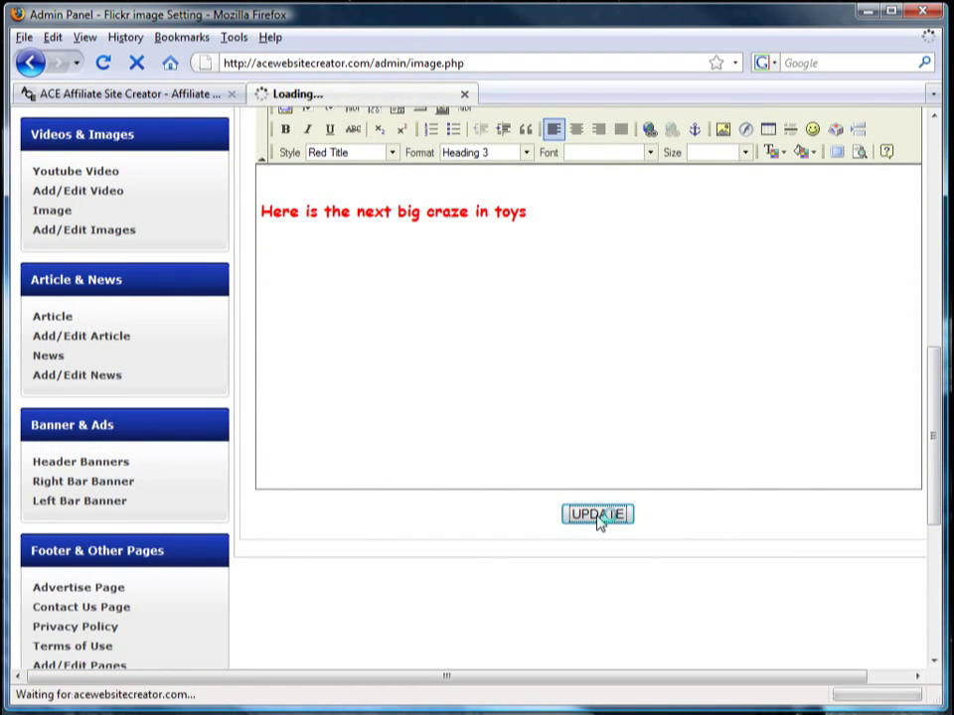
scroll(597, 524, down, 6)
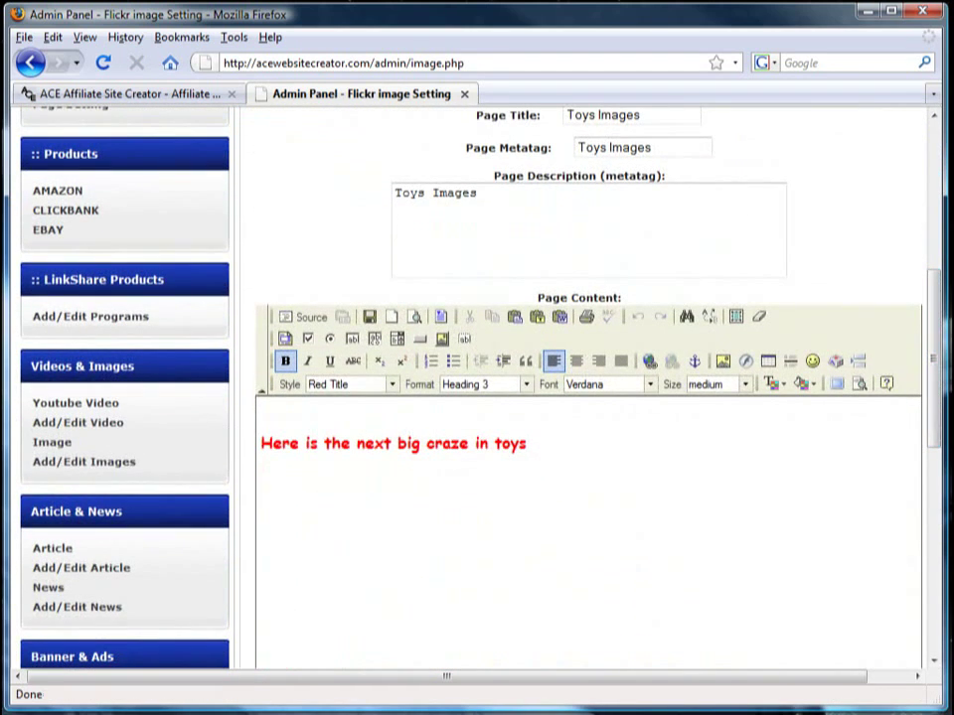
click(64, 462)
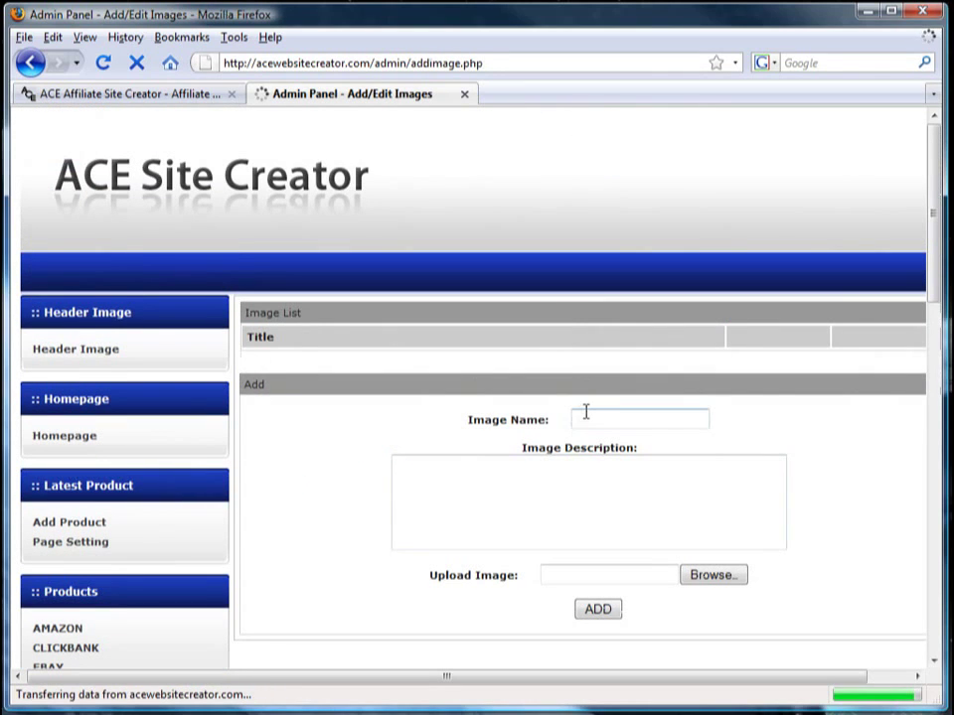
Add the image 'New Toy Doll' with its gift description and grad.jpg to the image list
click(586, 417)
text(New Toy Doll)
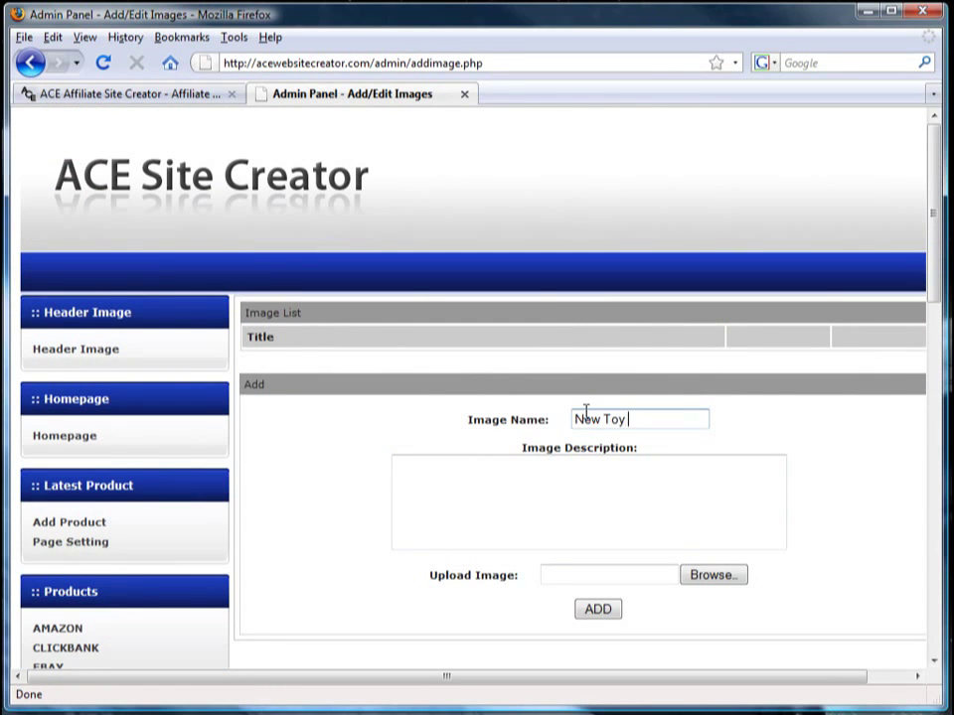
click(722, 578)
click(59, 240)
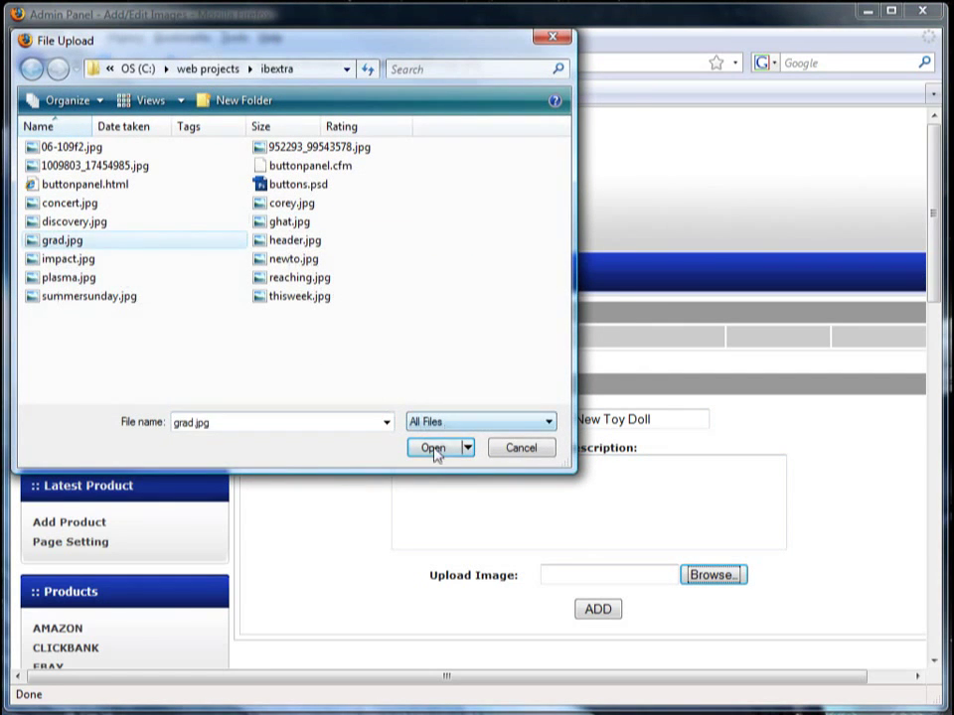
click(434, 450)
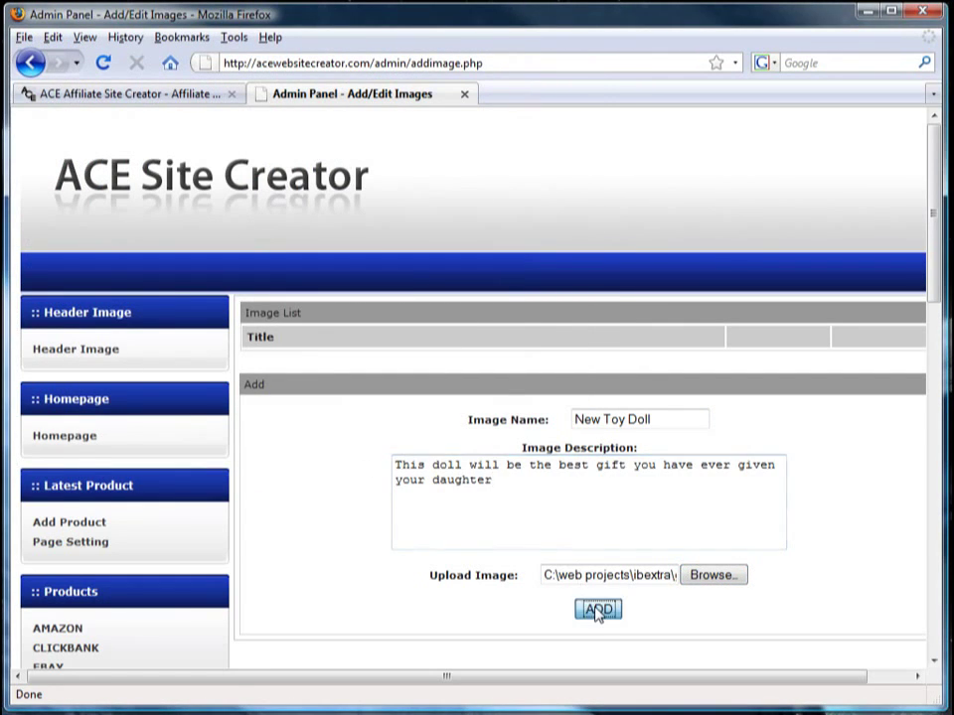
click(597, 610)
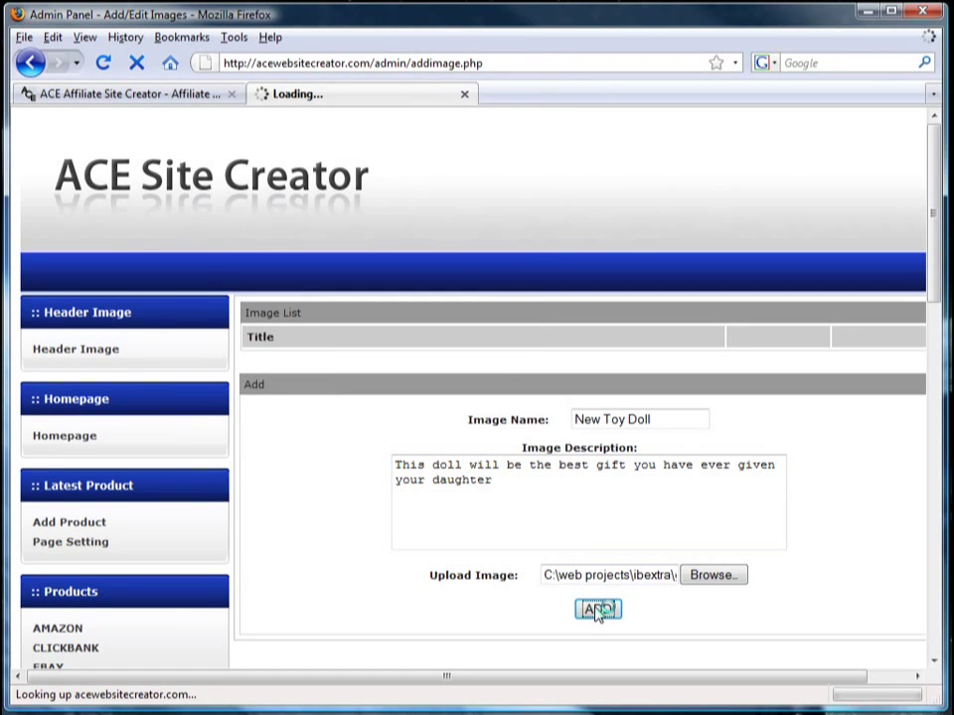
scroll(700, 432, down, 8)
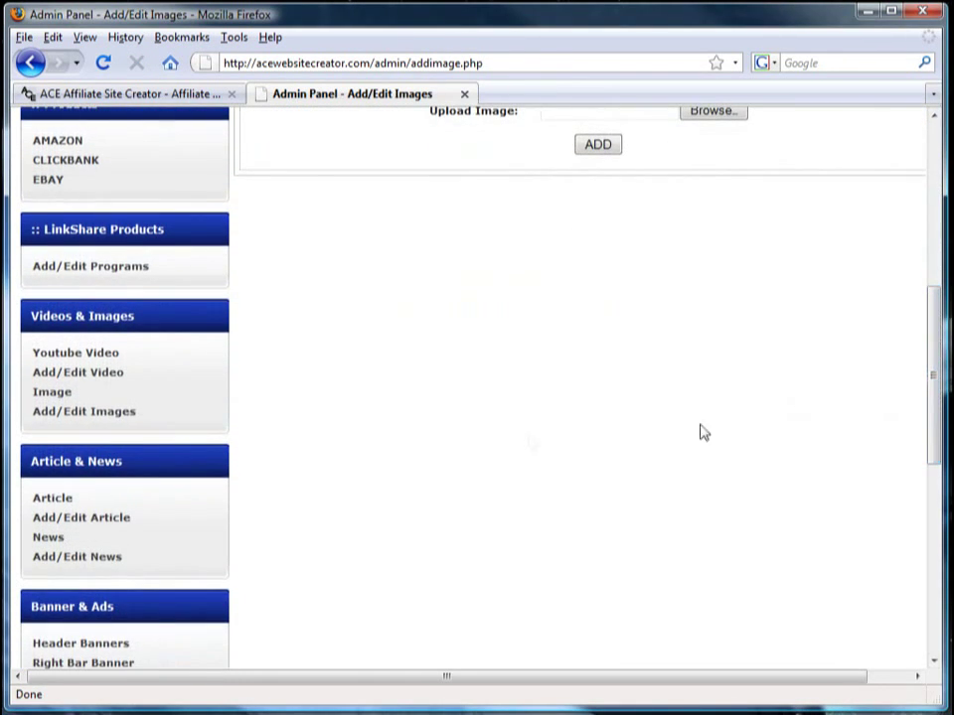
click(51, 498)
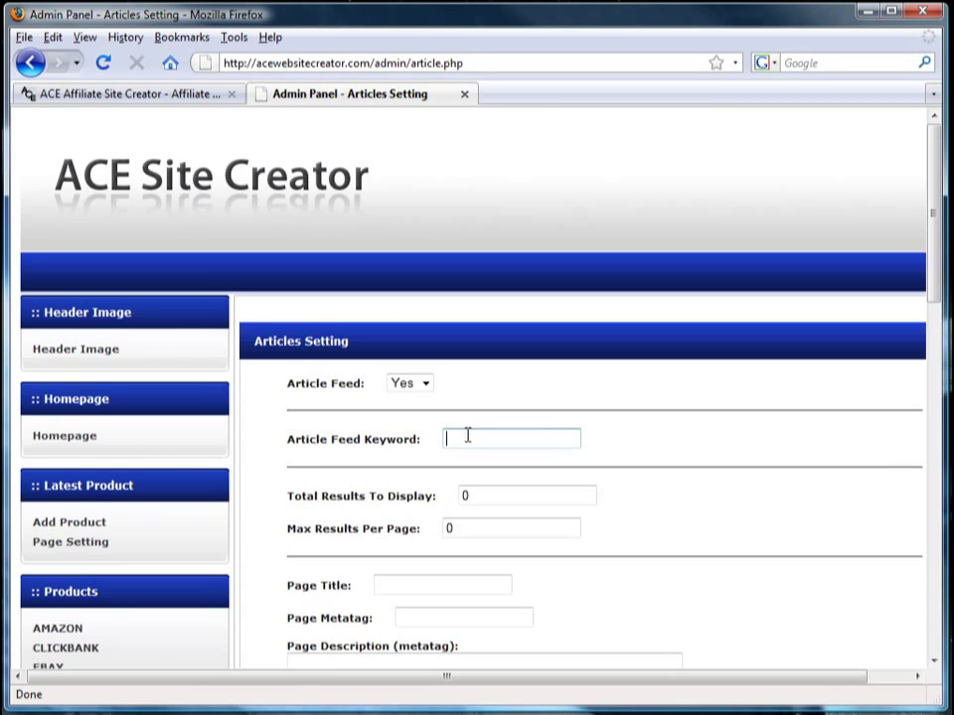
Set the feed keyword to ACE Site Creator, with 10 total results and 10 per page
text(ACE Site Creator)
double_click(479, 488)
text(10)
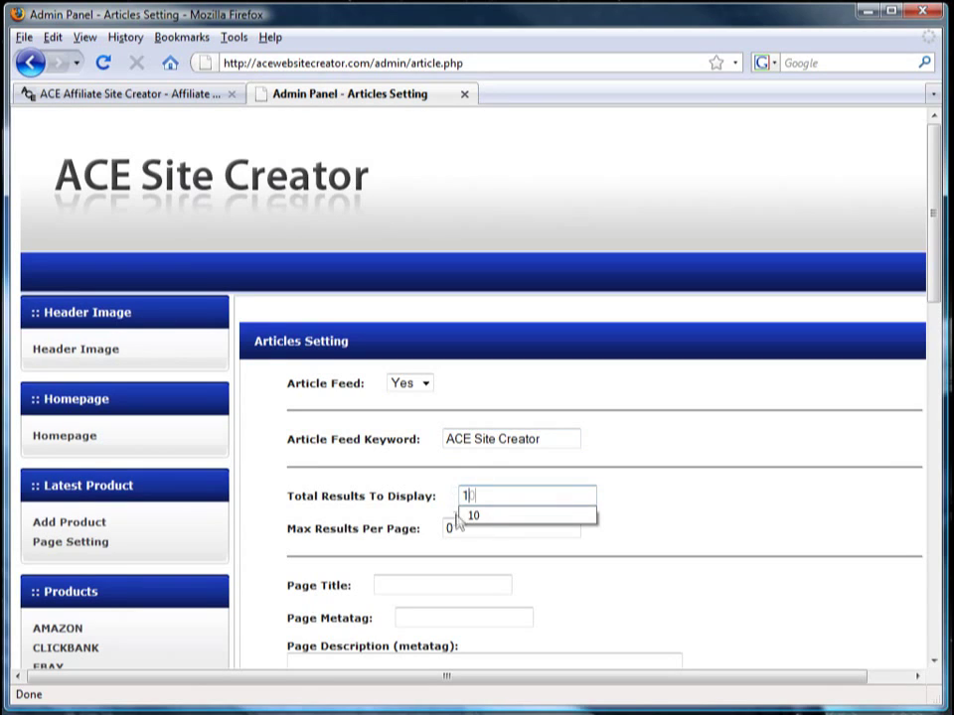
double_click(449, 529)
text(10)
Use ACE Site Creator as page title, metatag and description, add the welcome content, and update
click(432, 590)
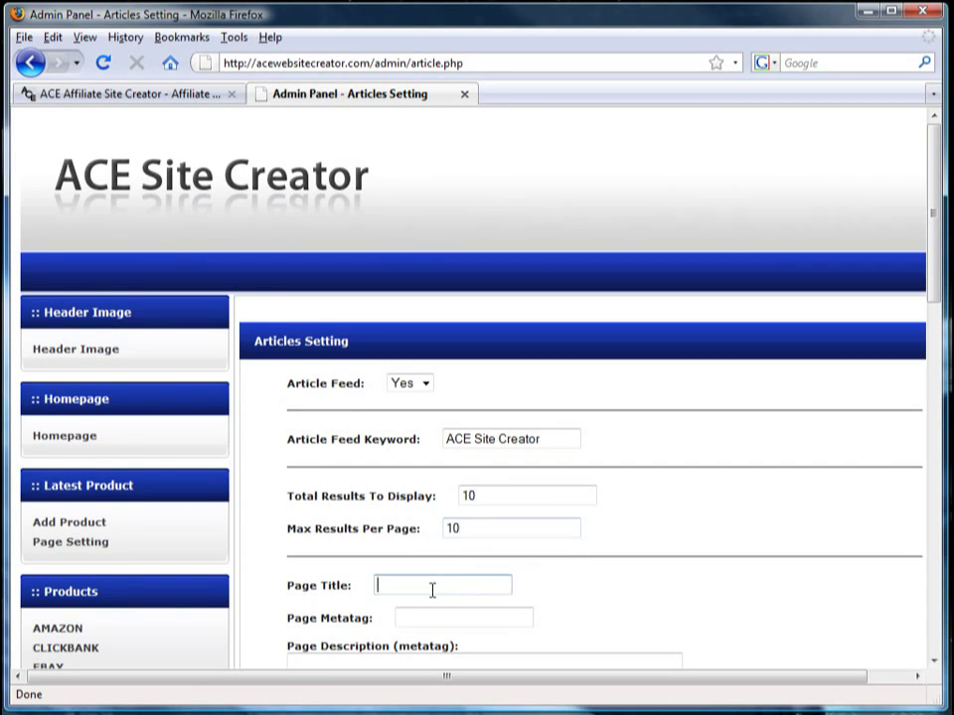
text(ACE Site Creator)
click(397, 616)
text(ACE Site Creator)
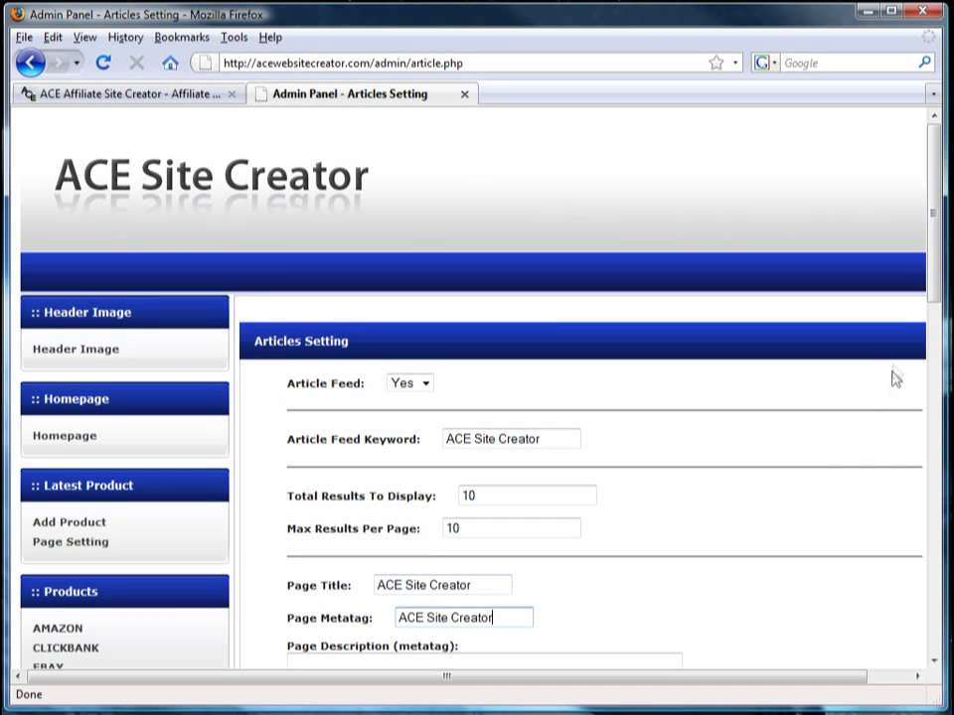
scroll(931, 289, down, 4)
click(390, 478)
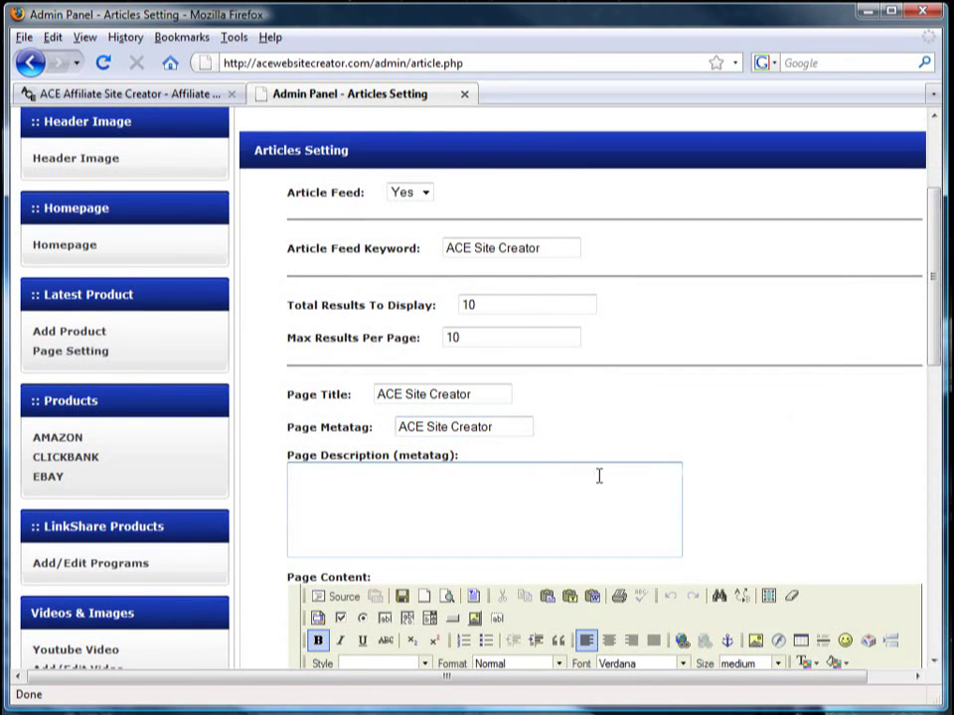
text(ACE Site Creator)
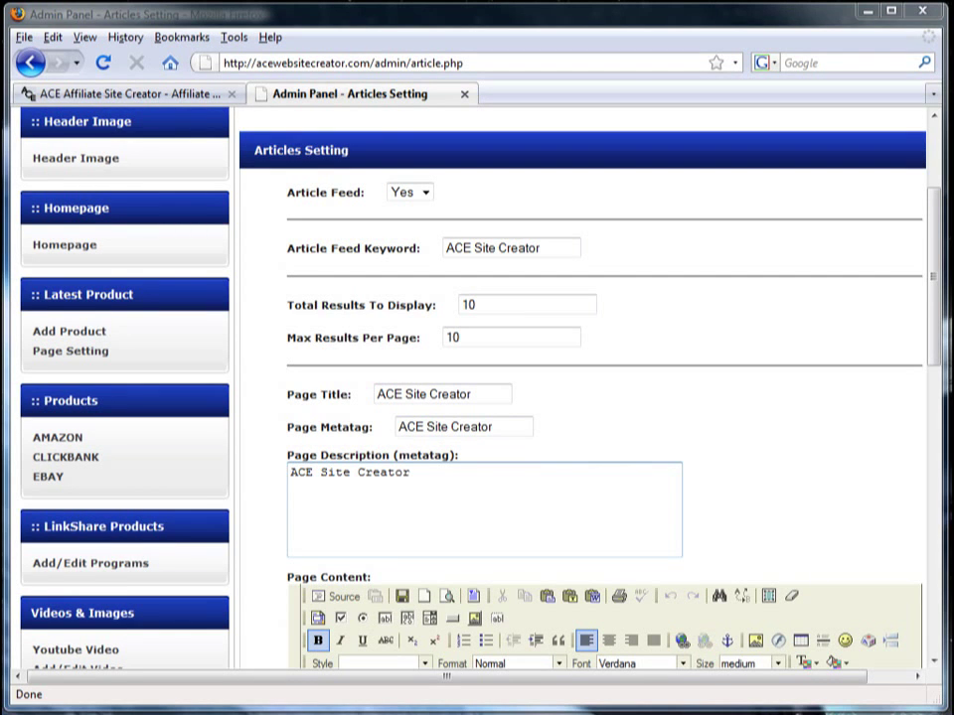
scroll(920, 457, down, 8)
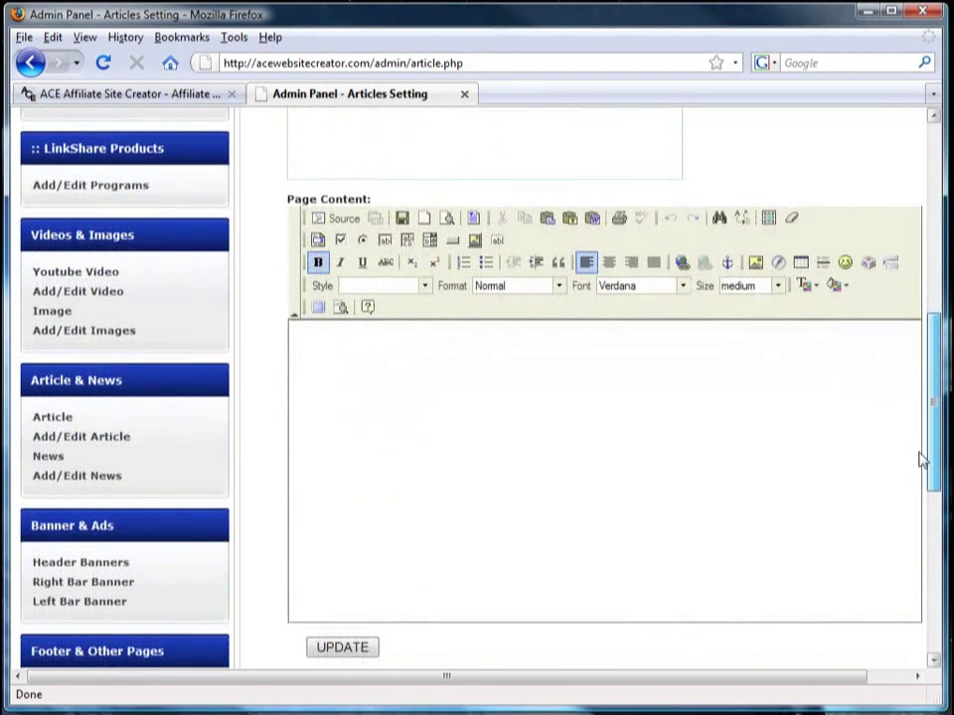
text(Welcome to ACE Site Creator. In the next few minutes I will show you some of the features and functionality that makes ACE site creator one of the easiest ways to build a site to promote affiliate type products or promote your own products.  You can easily and quickly build an informative and compelling site with news, video, pictures and article feeds incorporated into it. The site is built and maintained from the admin panel without having to know any code and best part is it updates automatically.)
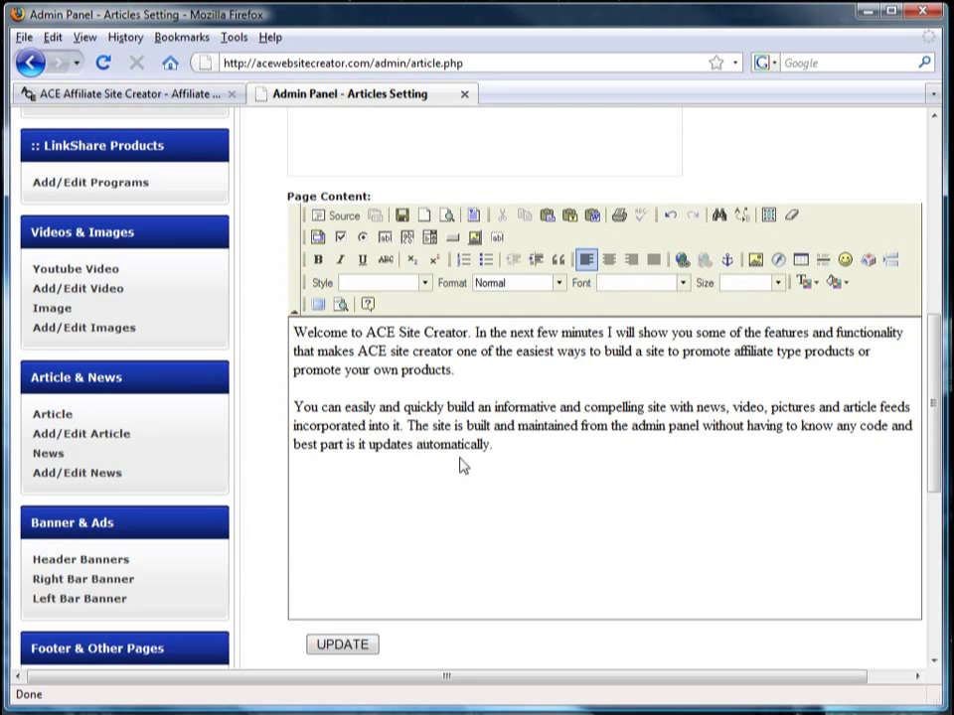
click(333, 646)
click(70, 336)
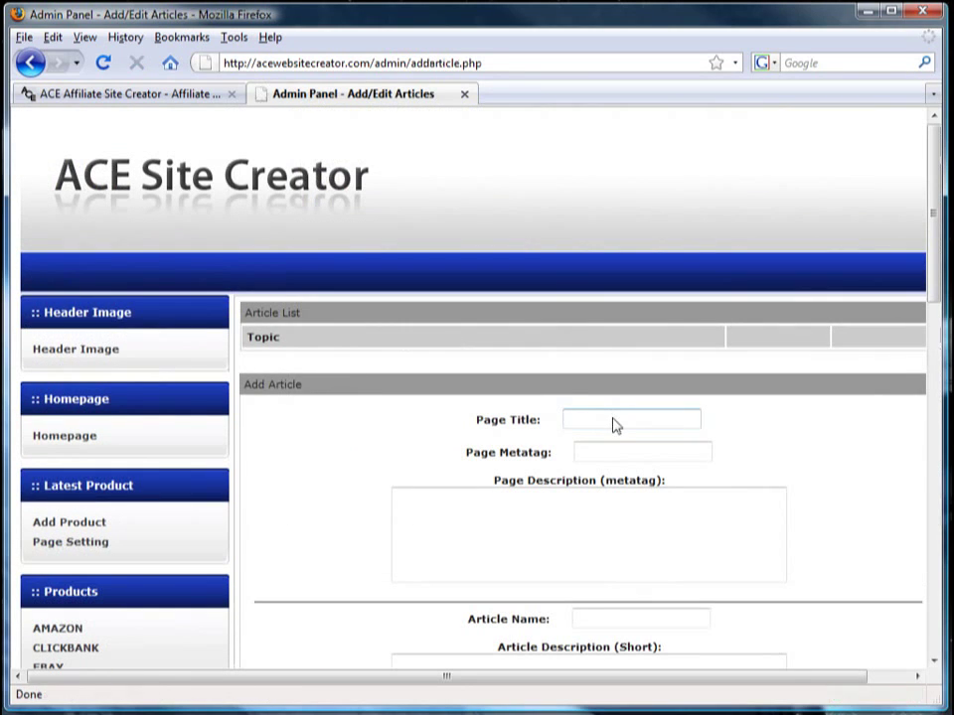
Fill the article page title, metatag and description with 'ACE Site Creator'
text(ACE Site Creator)
drag(660, 419, 523, 421)
key(ctrl+c)
click(590, 452)
key(ctrl+v)
click(538, 524)
key(ctrl+v)
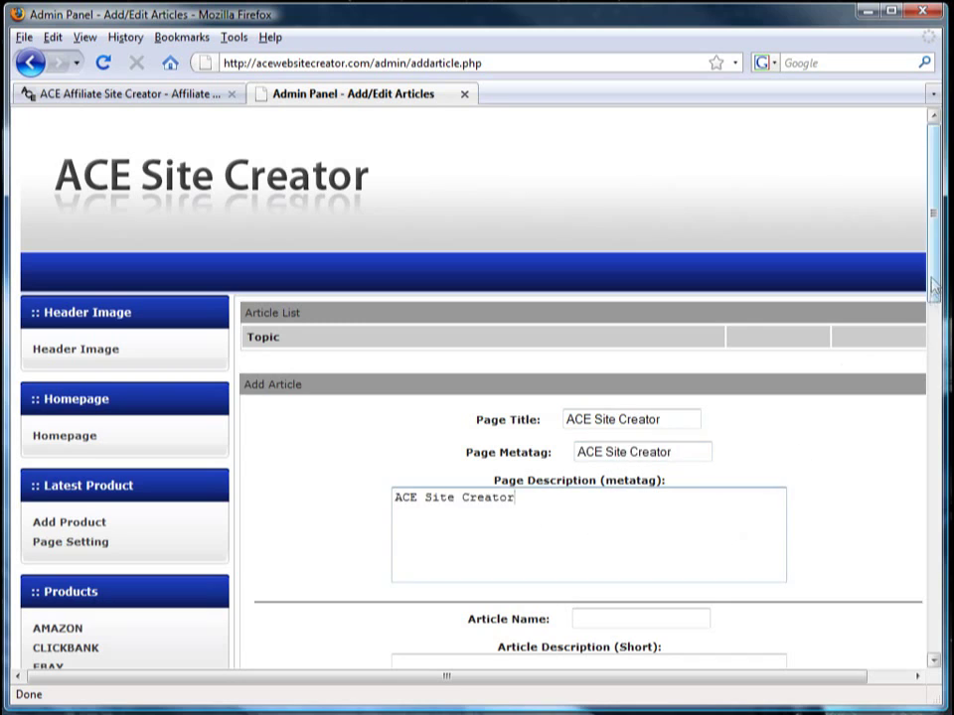
scroll(600, 319, down, 5)
Add article 'ACE Site Creator' described 'This articles explains the…', with 'Welcome to ACE Site Creator' bolded
click(600, 321)
text(ACE Site Creator)
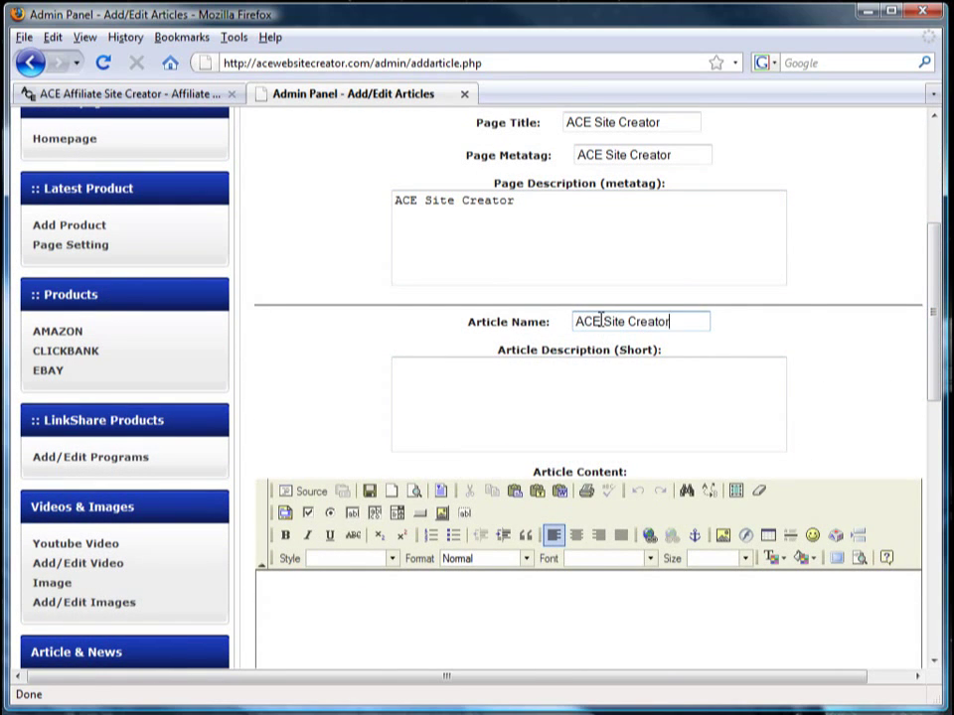
click(483, 386)
text(This articles ex)
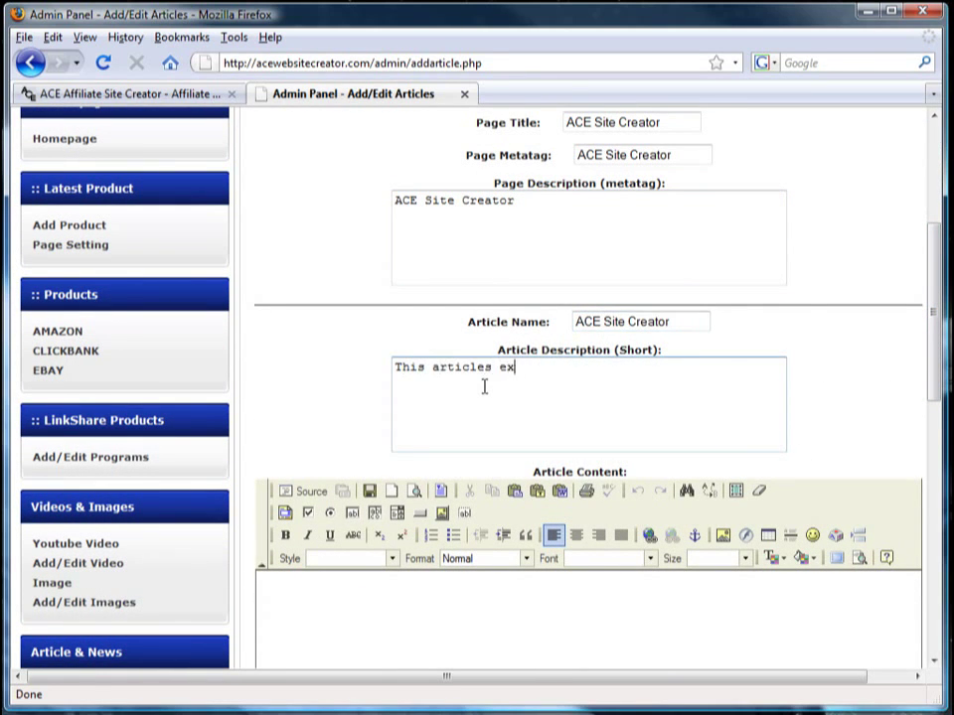
text(plains the benefits of using ACE)
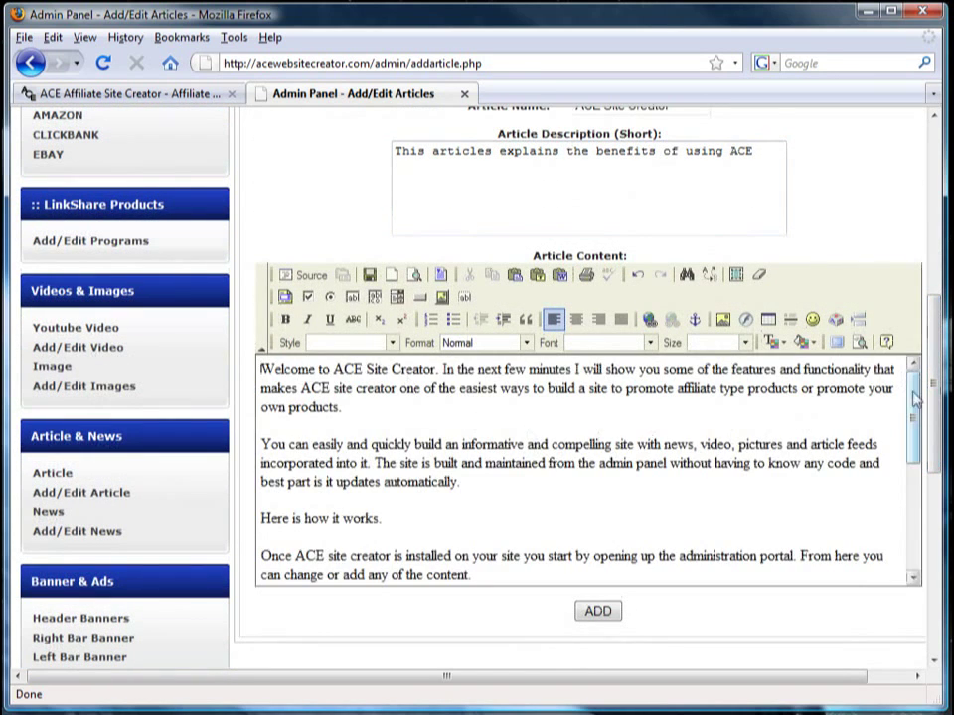
scroll(261, 363, down, 3)
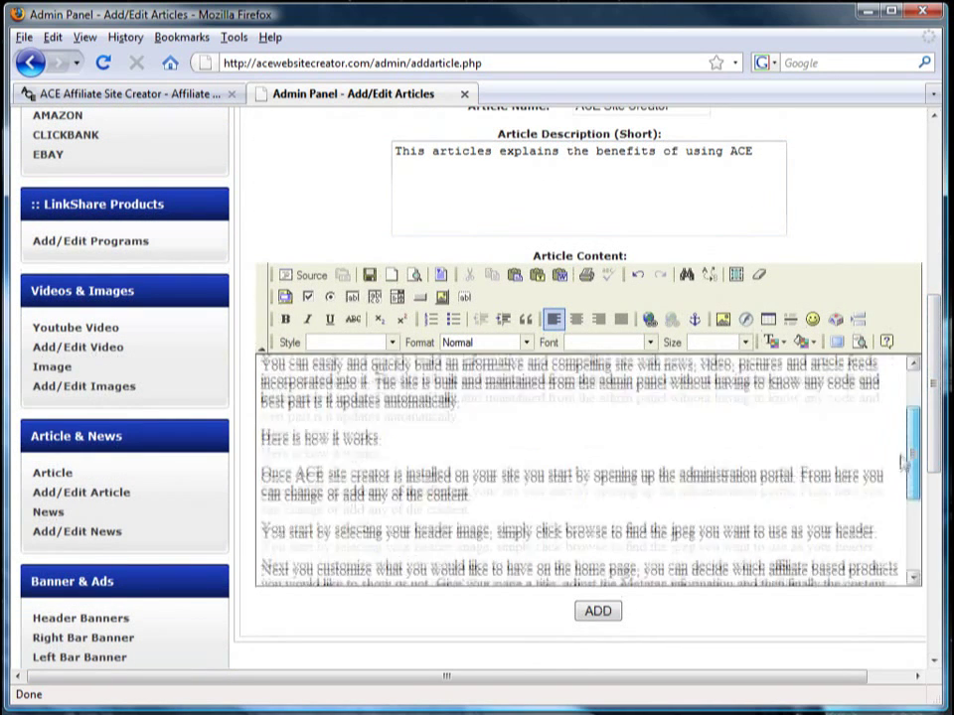
scroll(261, 364, up, 3)
drag(261, 369, 436, 369)
click(286, 318)
click(598, 611)
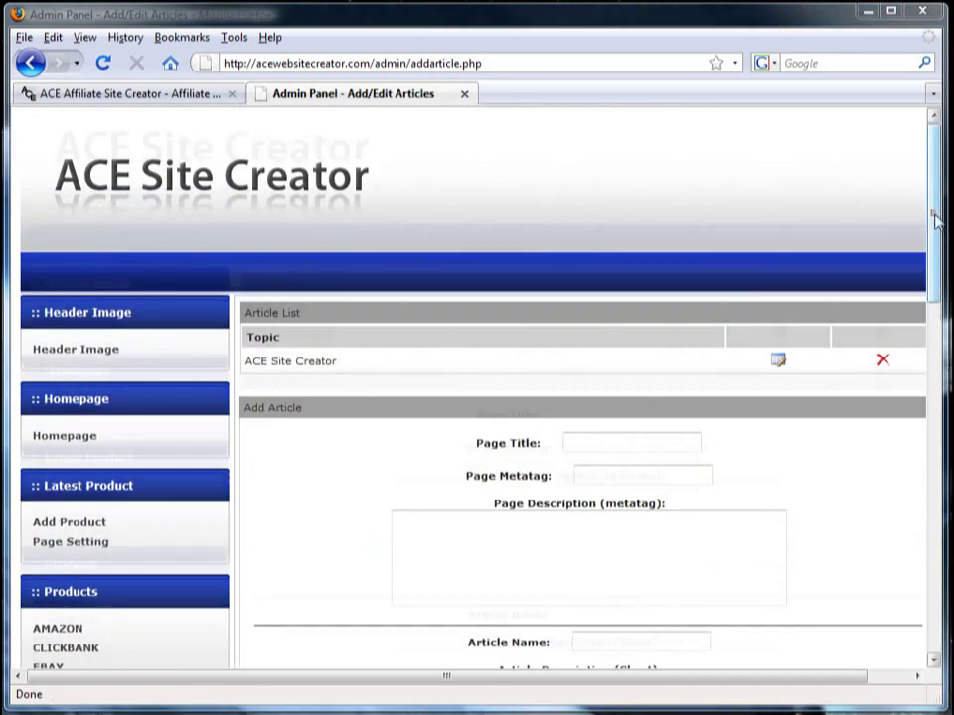
drag(934, 218, 926, 459)
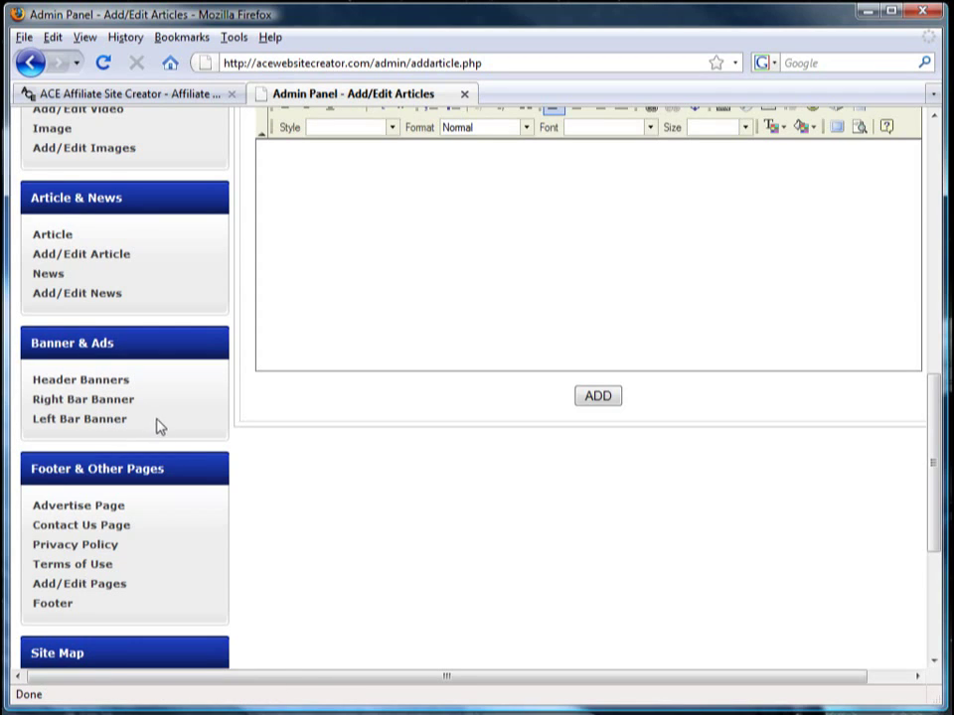
click(86, 385)
Add an IMAGE-type banner from impact.jpg with the previously used affiliate URL
click(676, 449)
click(654, 487)
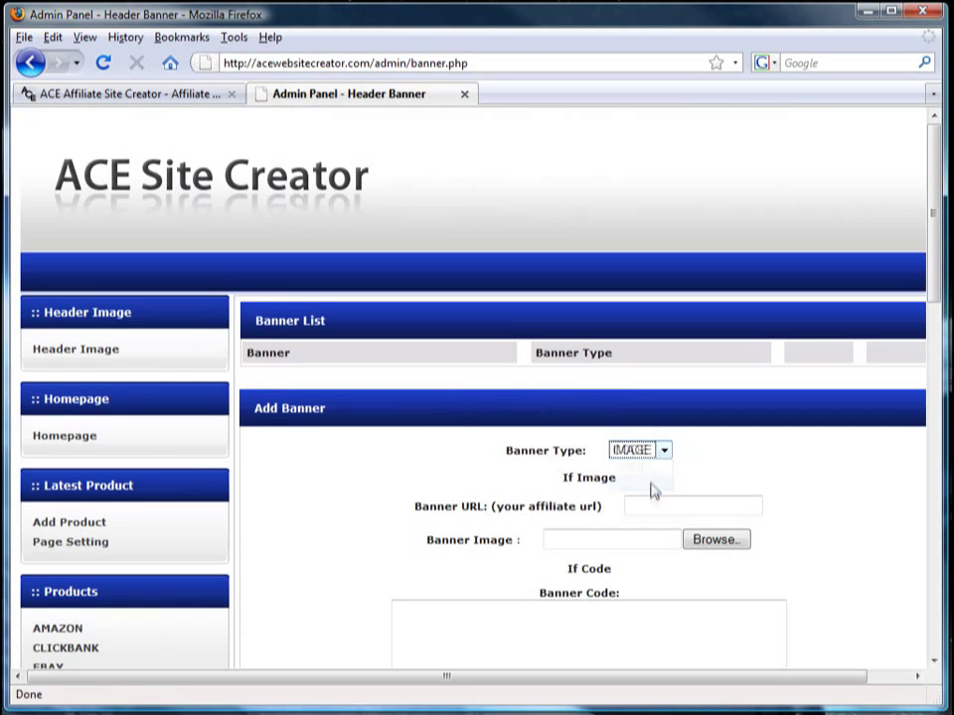
click(739, 507)
key(Down)
click(726, 543)
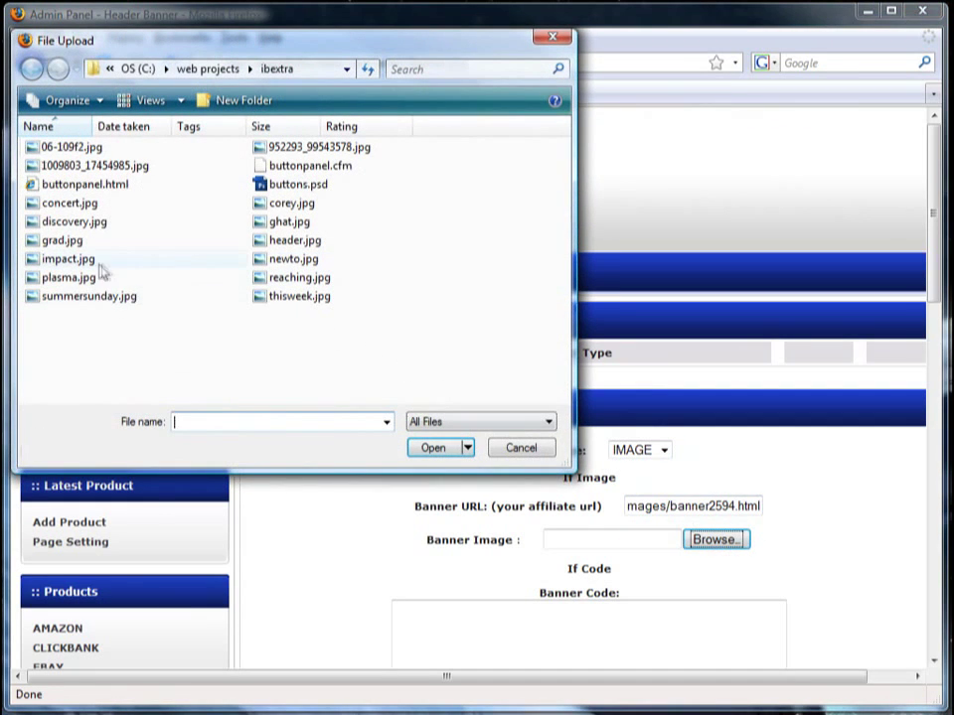
click(69, 261)
click(432, 448)
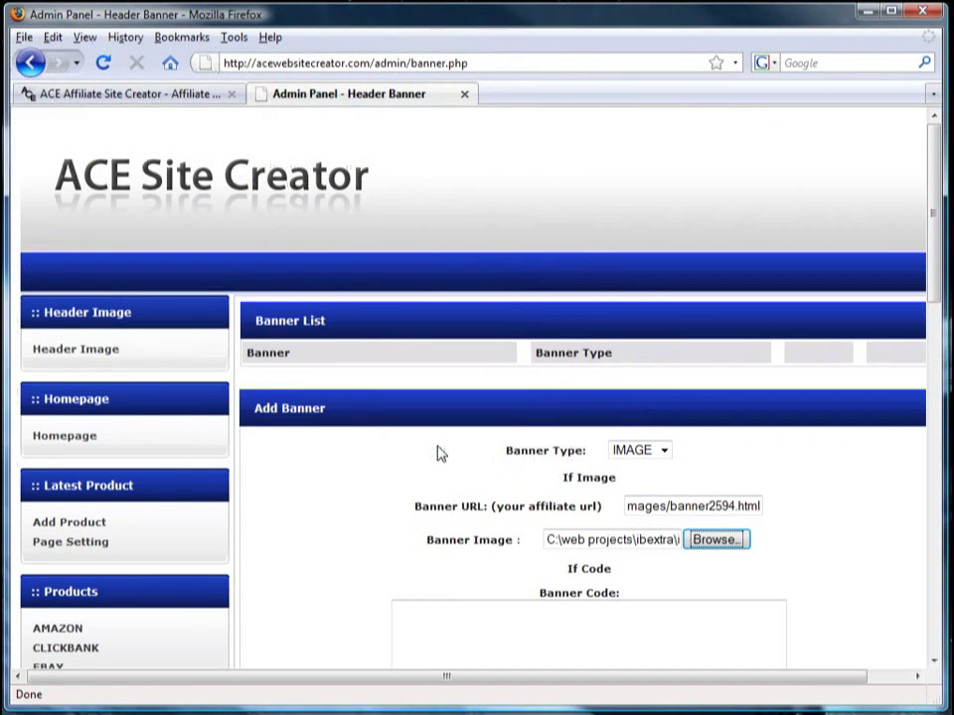
scroll(717, 432, down, 5)
click(599, 447)
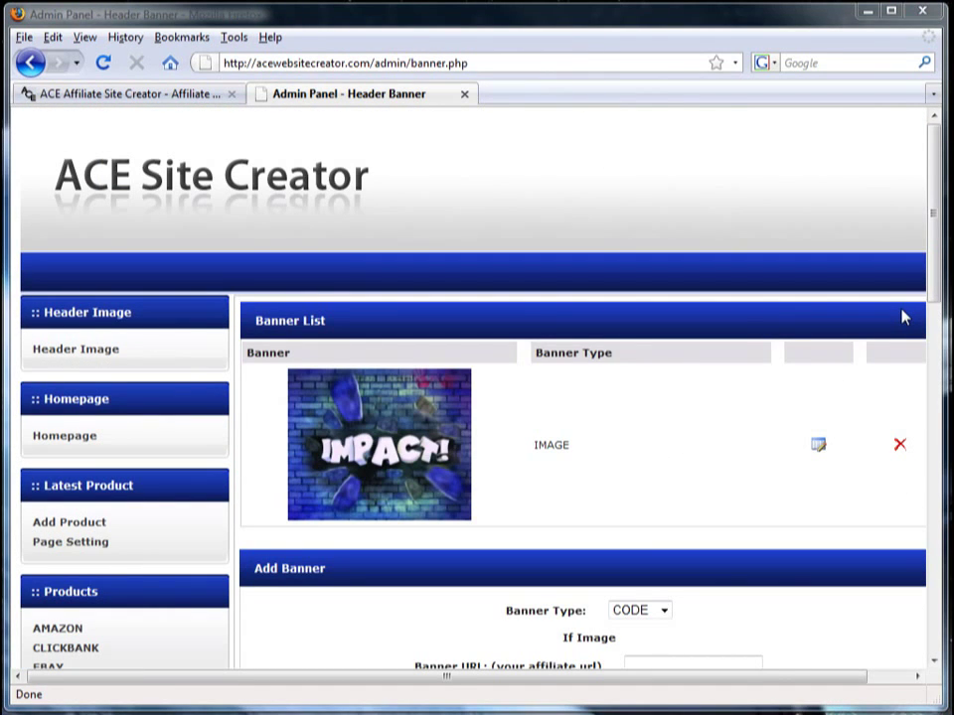
drag(934, 194, 926, 415)
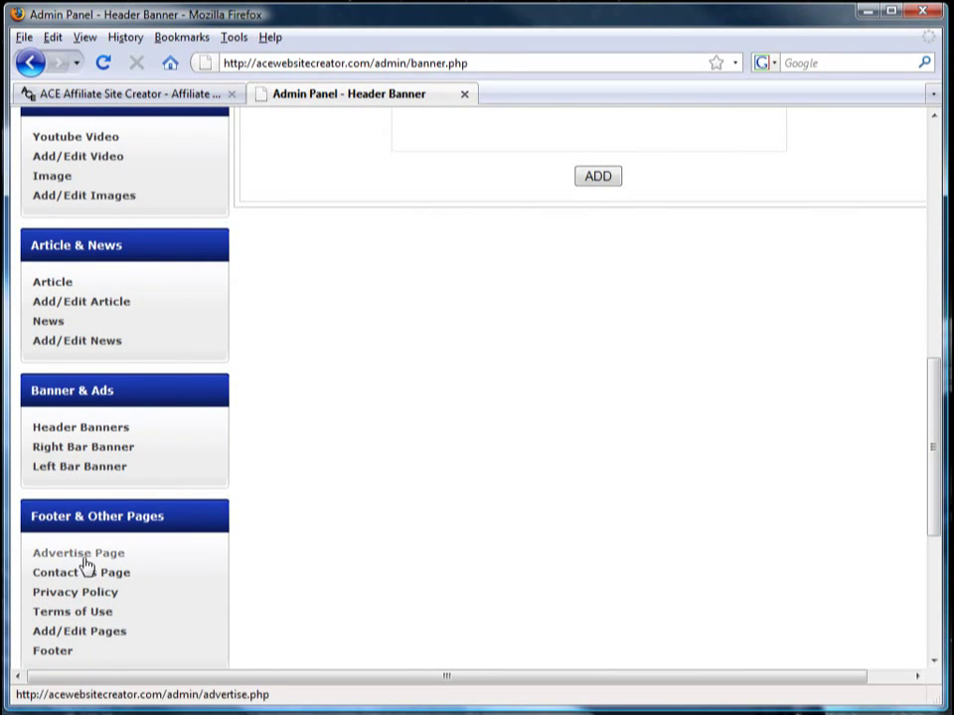
click(79, 614)
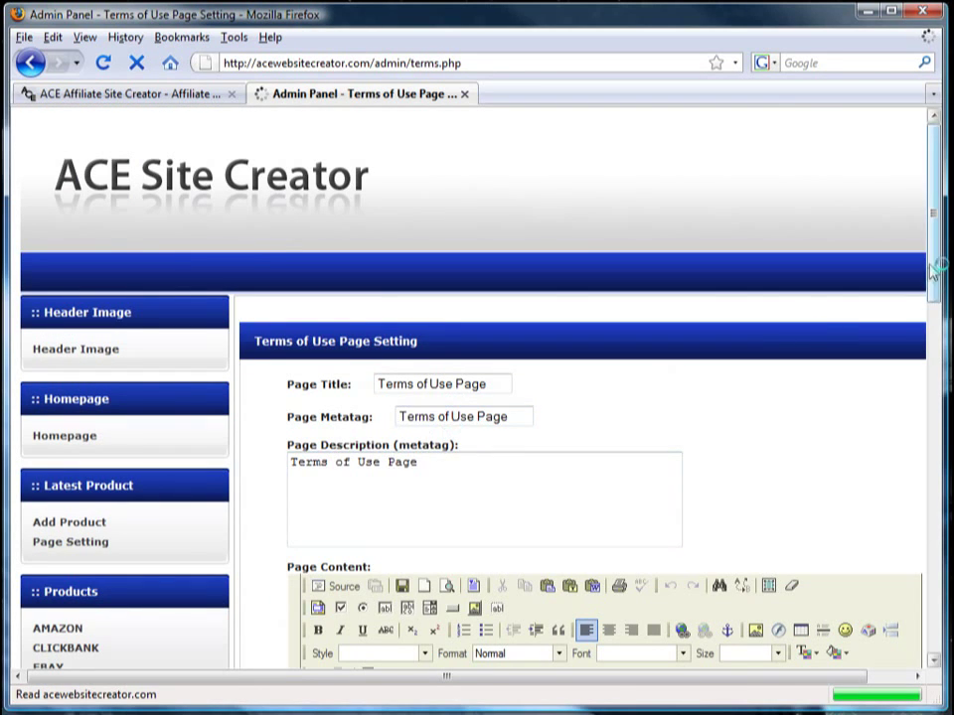
Replace the Terms of Use placeholder text with the full agreement and update it
scroll(691, 369, down, 8)
drag(458, 244, 255, 253)
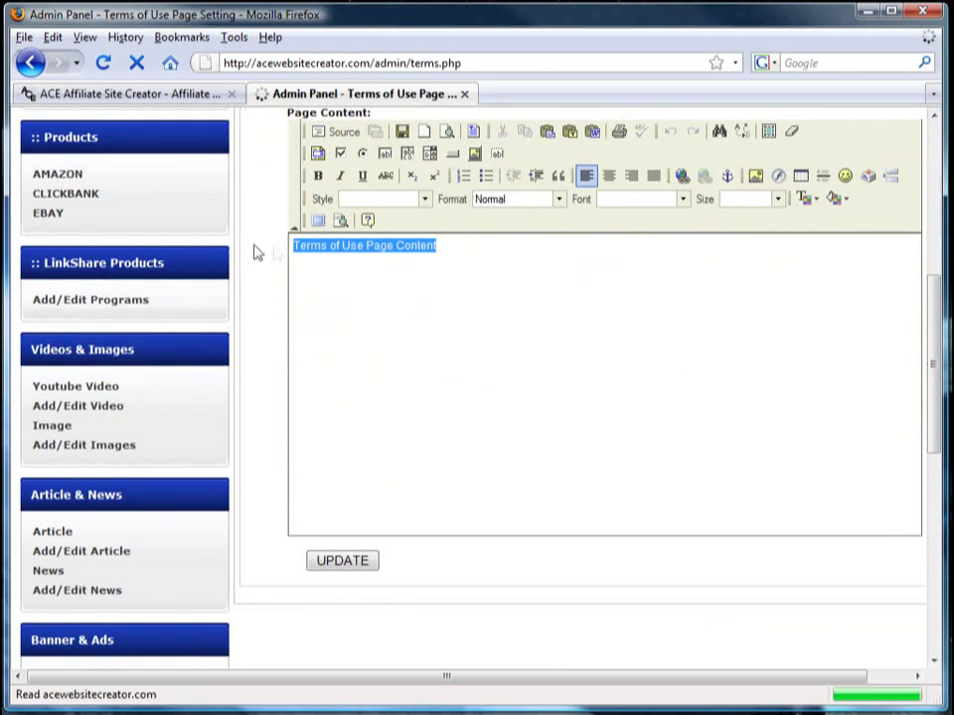
key(ctrl+v)
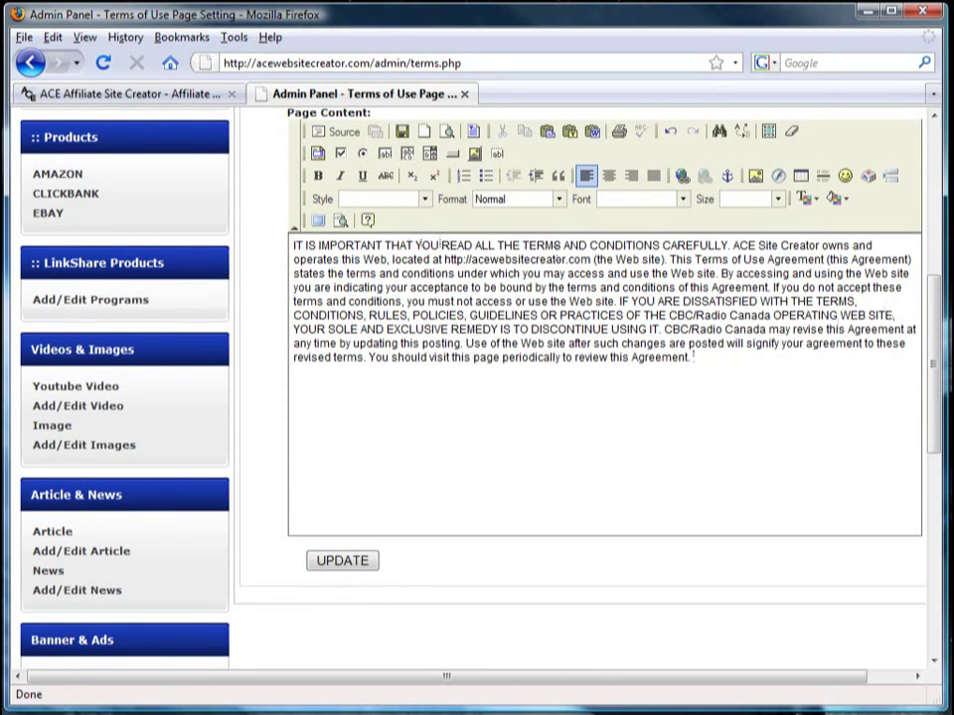
click(351, 569)
scroll(351, 569, down, 8)
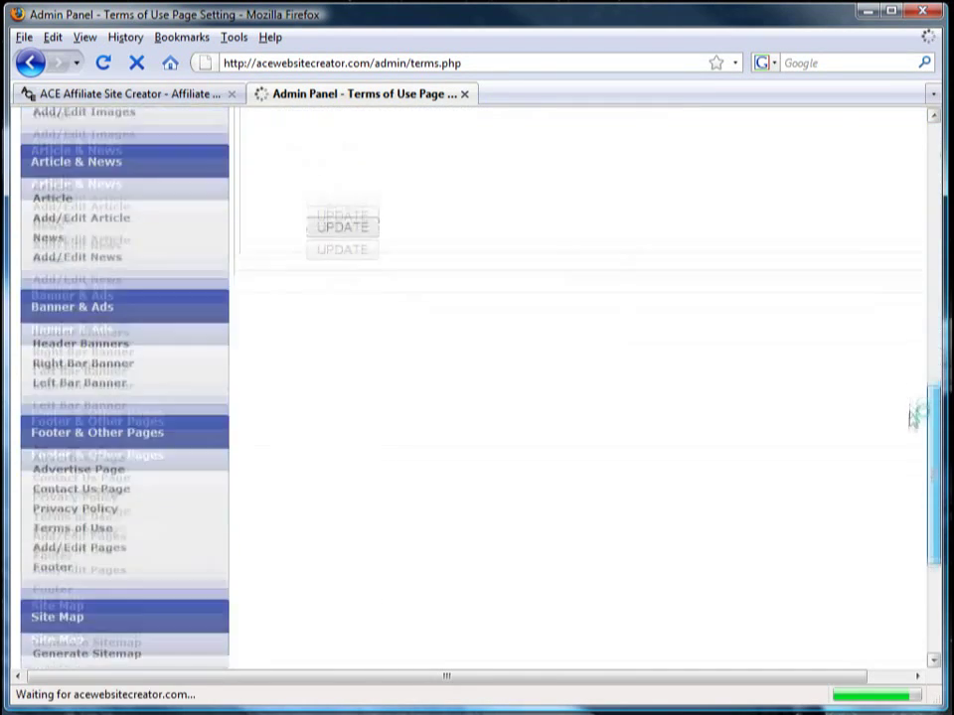
Start a new extra page with order 6 and display name 'About The Company'
click(63, 444)
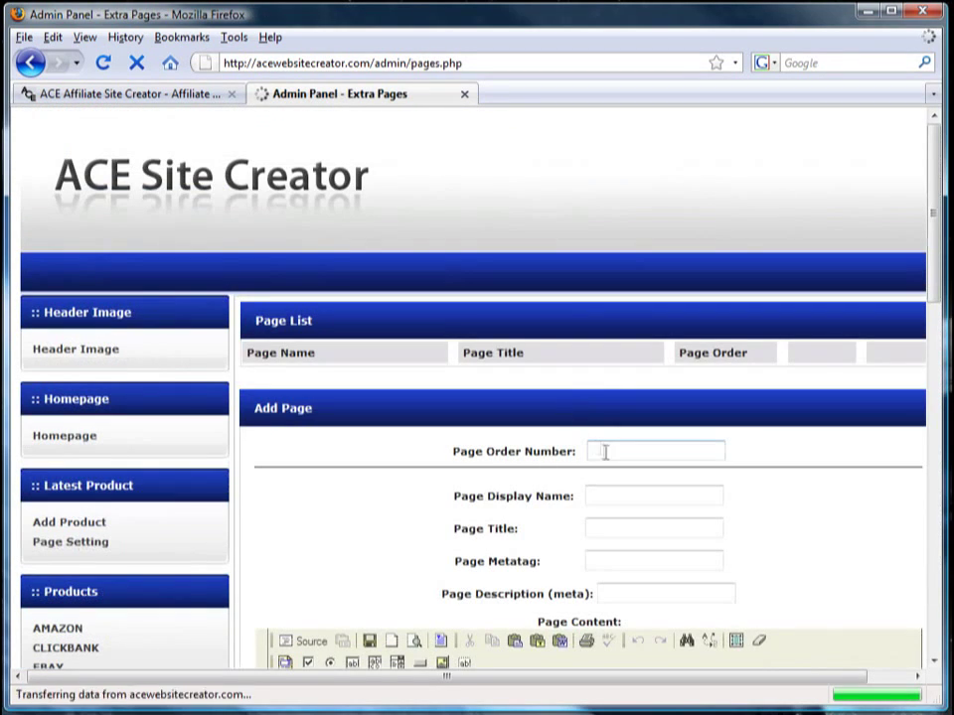
click(690, 447)
text(6)
click(632, 494)
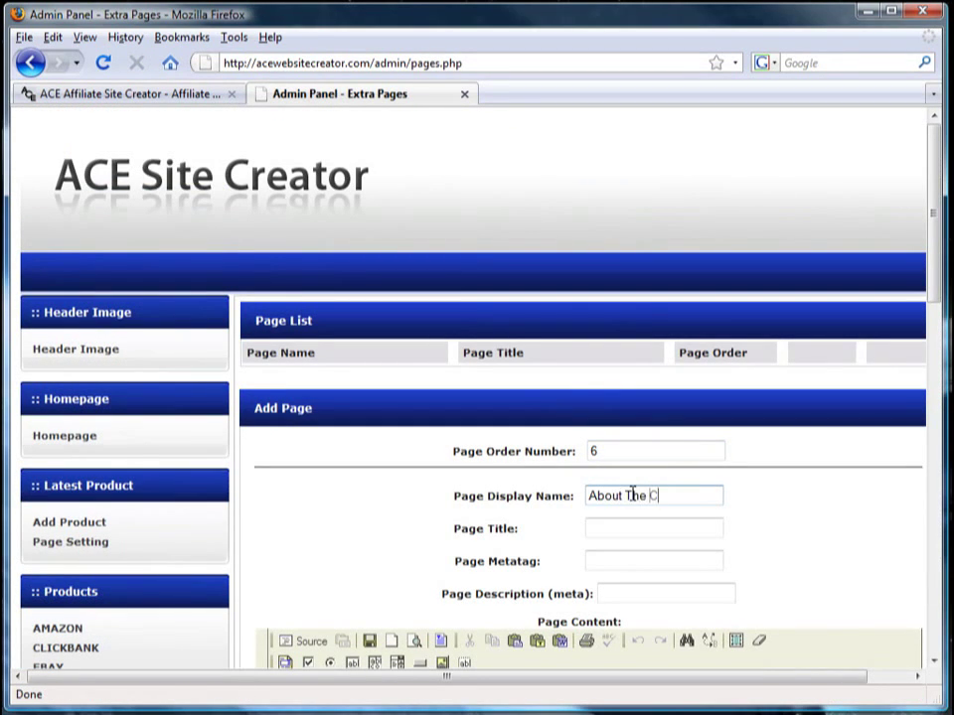
text(y)
key(ctrl+a)
key(ctrl+c)
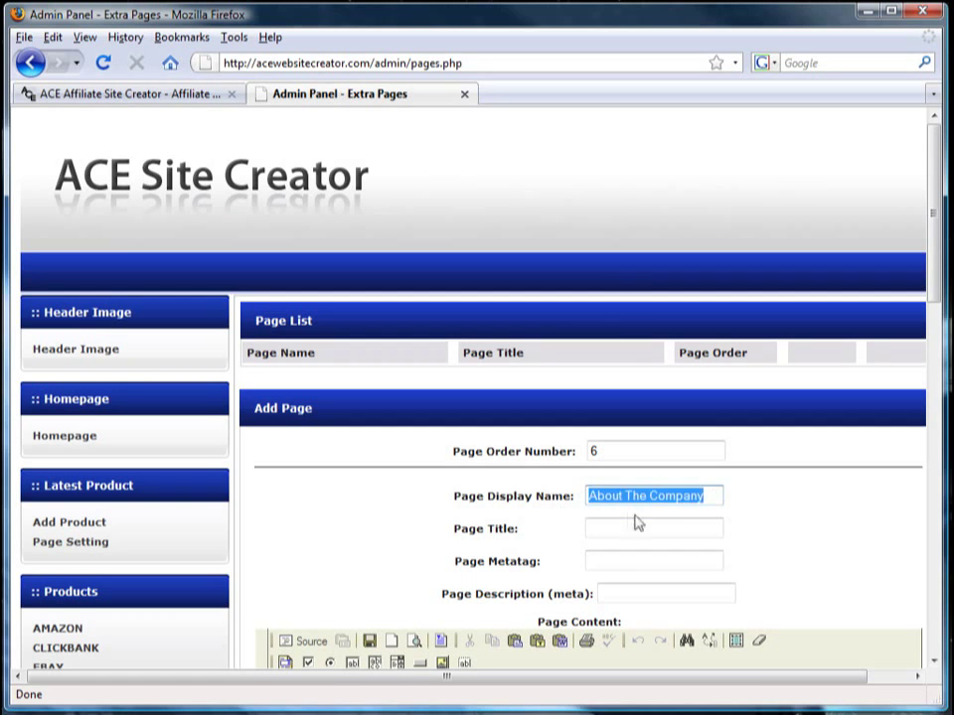
Reuse 'About The Company' as title, metatag and description, paste welcome content, and add the page
click(636, 529)
key(ctrl+v)
click(616, 562)
key(ctrl+v)
click(676, 594)
key(ctrl+v)
scroll(576, 397, down, 5)
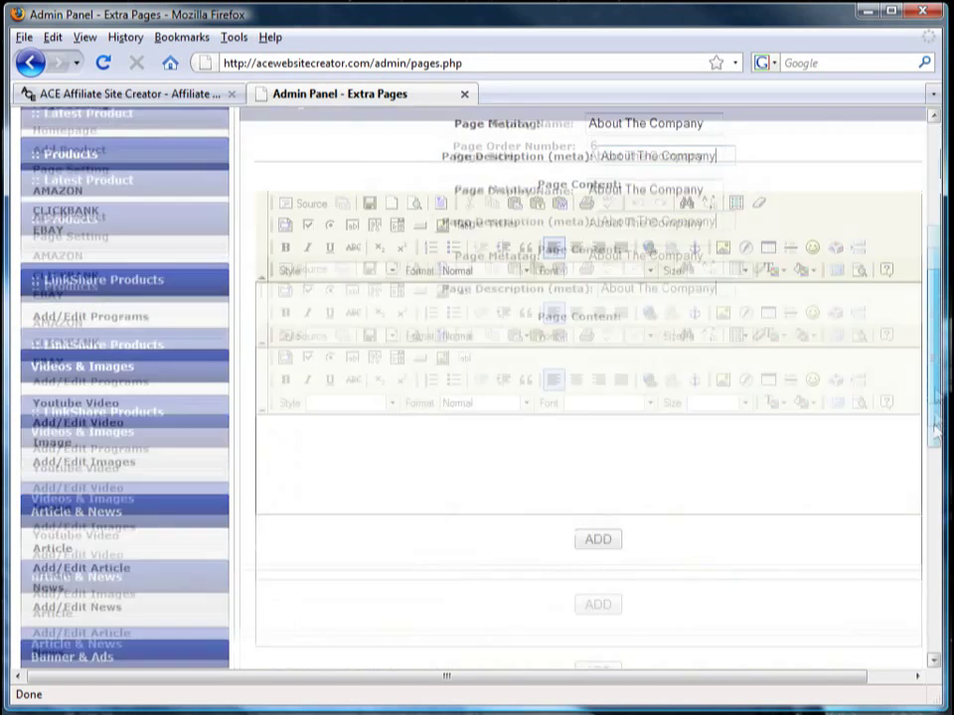
click(358, 278)
key(ctrl+v)
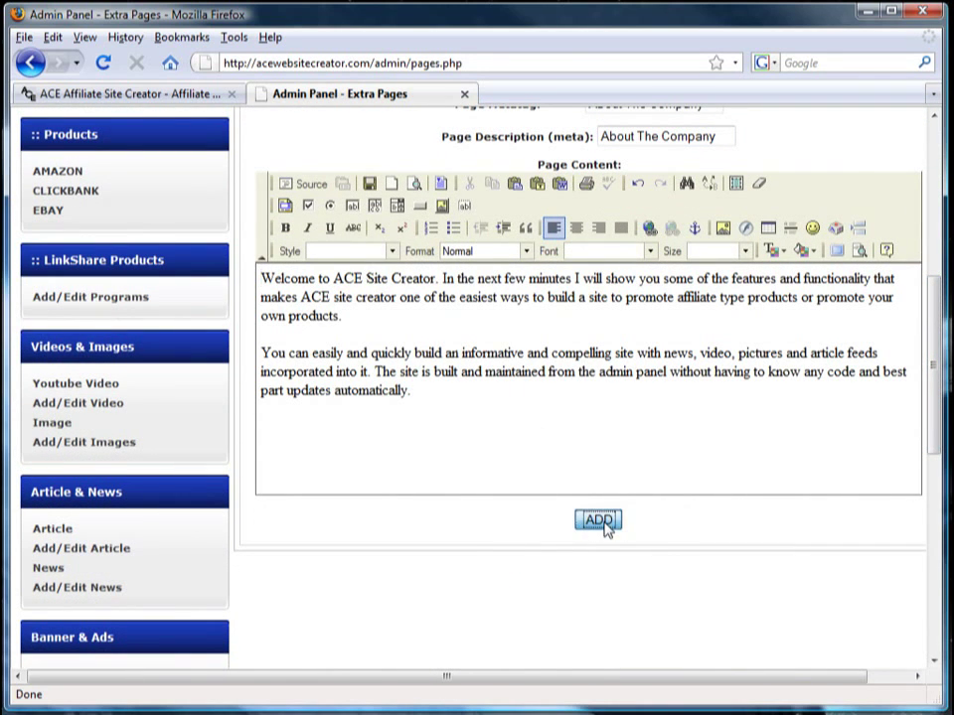
click(599, 521)
drag(931, 243, 929, 518)
Generate the site's sitemap
click(88, 541)
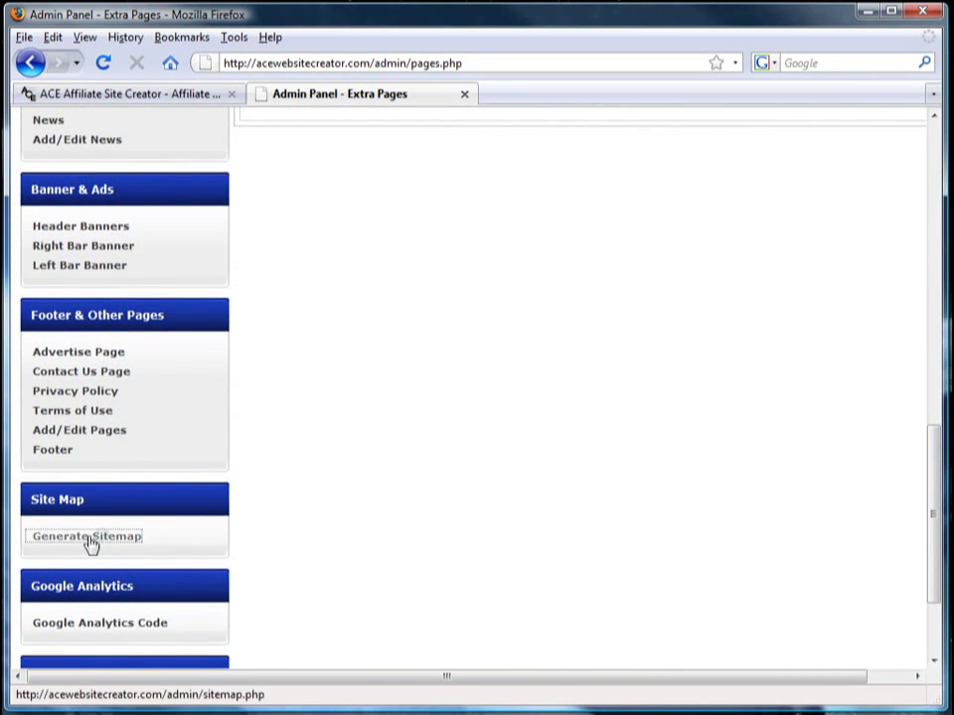
click(553, 439)
drag(934, 250, 923, 626)
Visit the Google Analytics and Login Access & Email settings, then log out
click(96, 479)
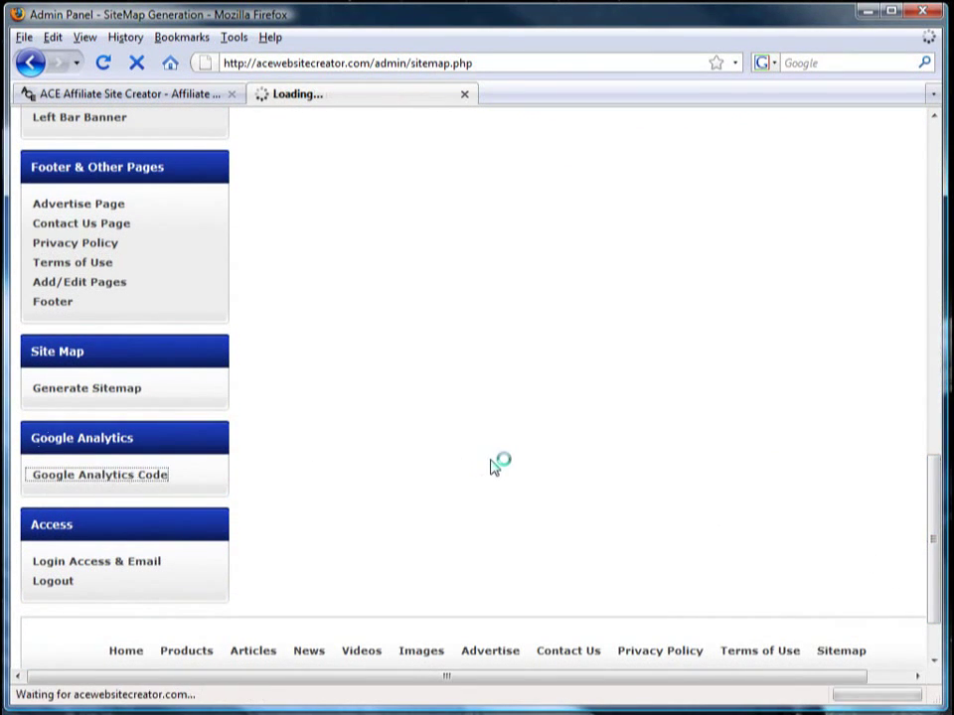
click(99, 596)
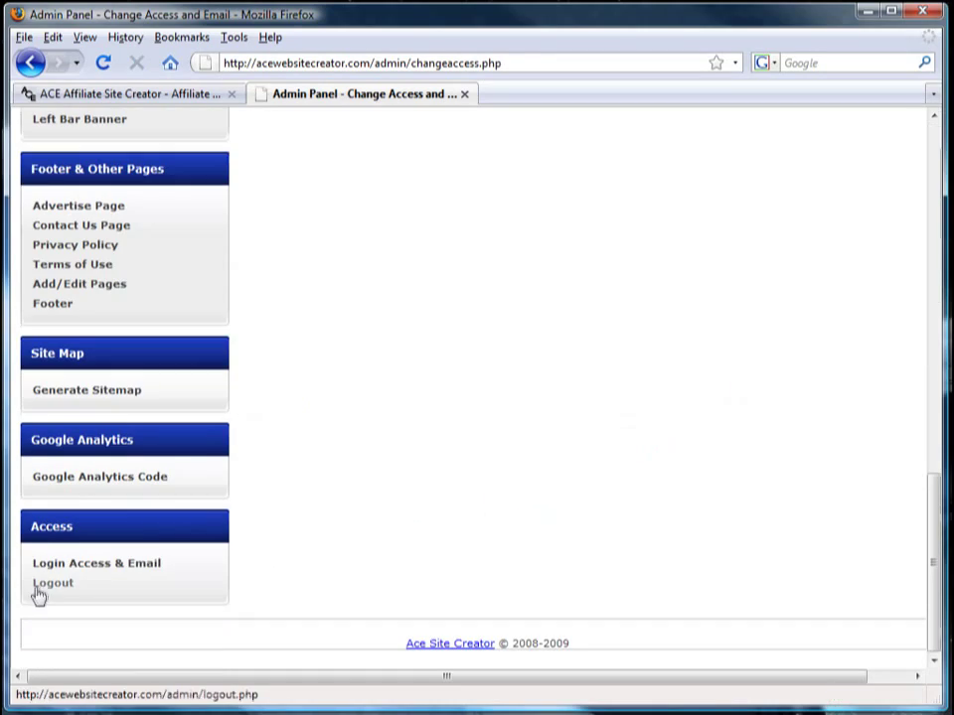
click(44, 586)
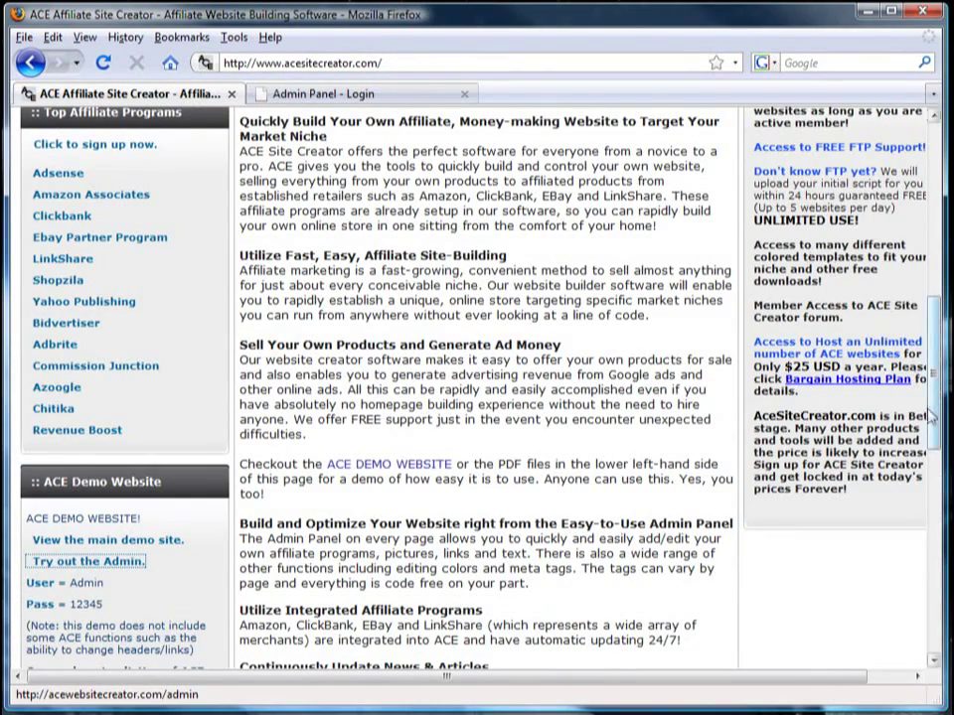
drag(937, 410, 934, 239)
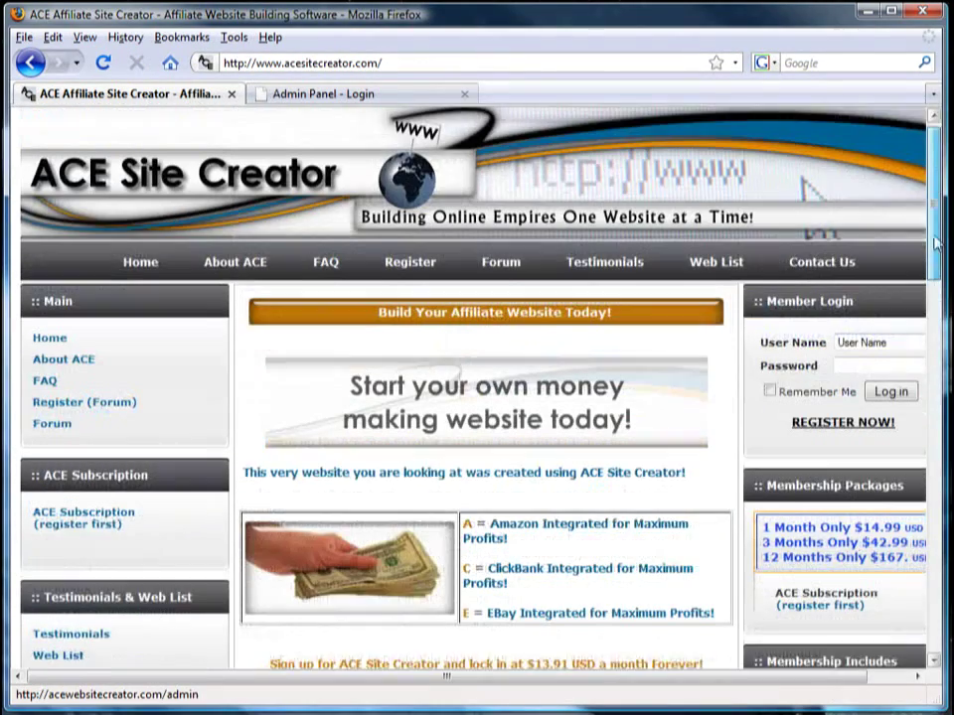